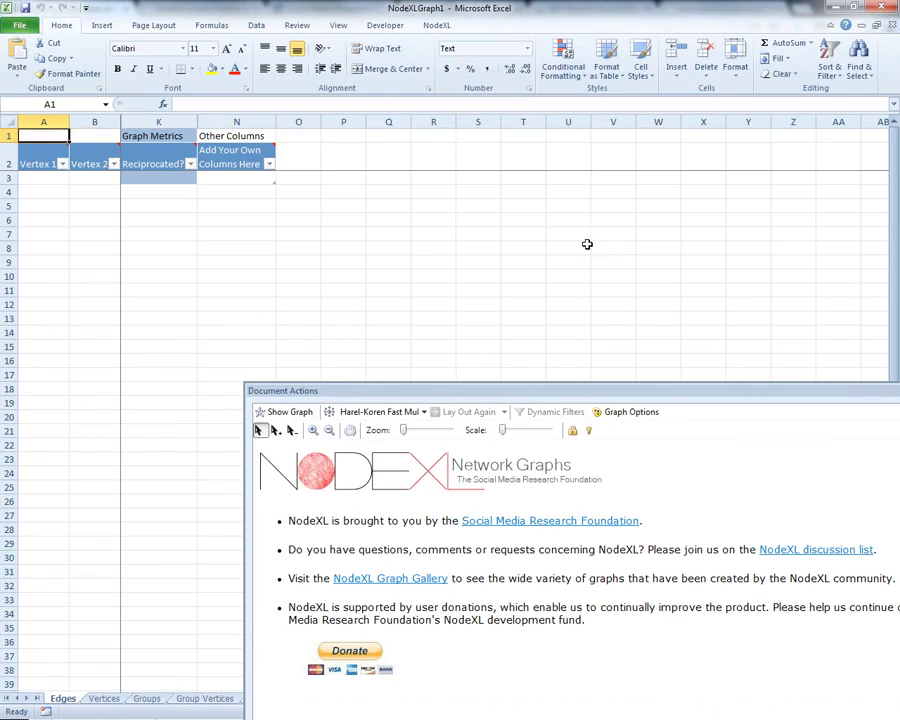
Set up an import from a Twitter search network and start the search term with "#webscience OR"
left_click(436, 26)
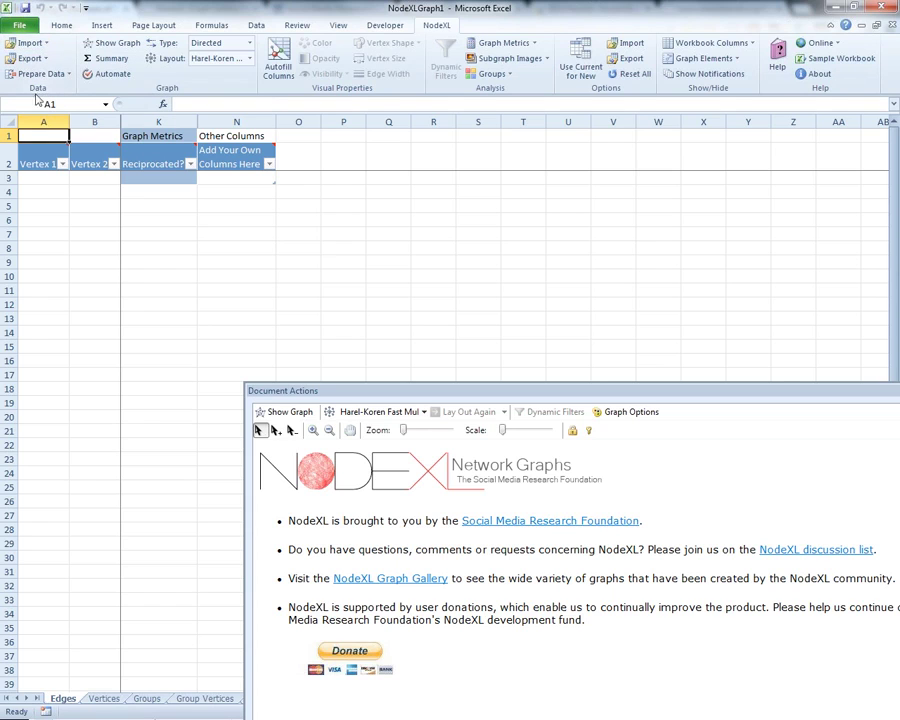
left_click(30, 42)
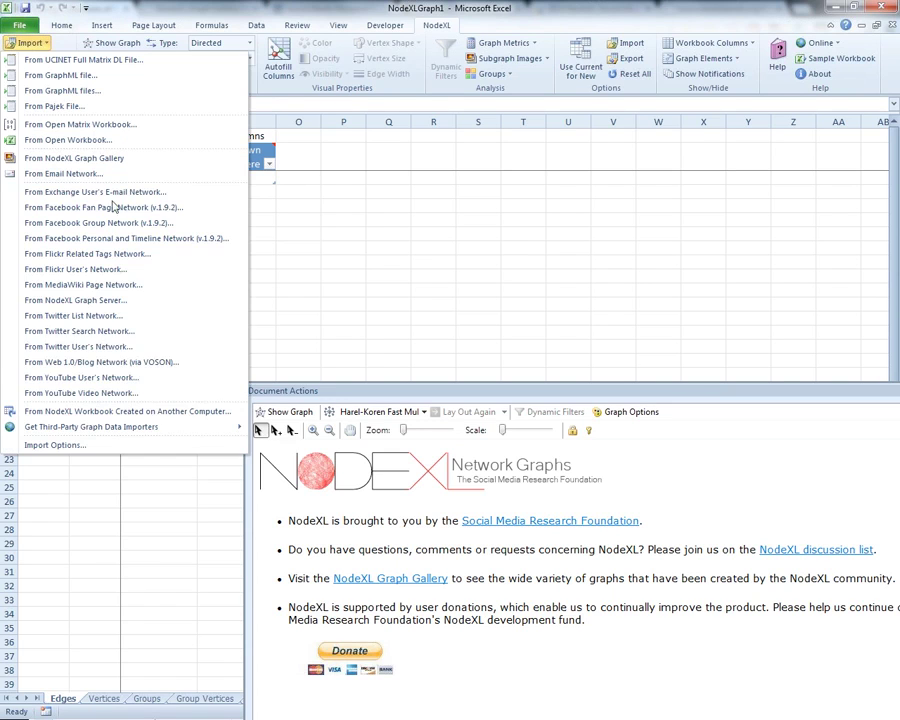
left_click(122, 331)
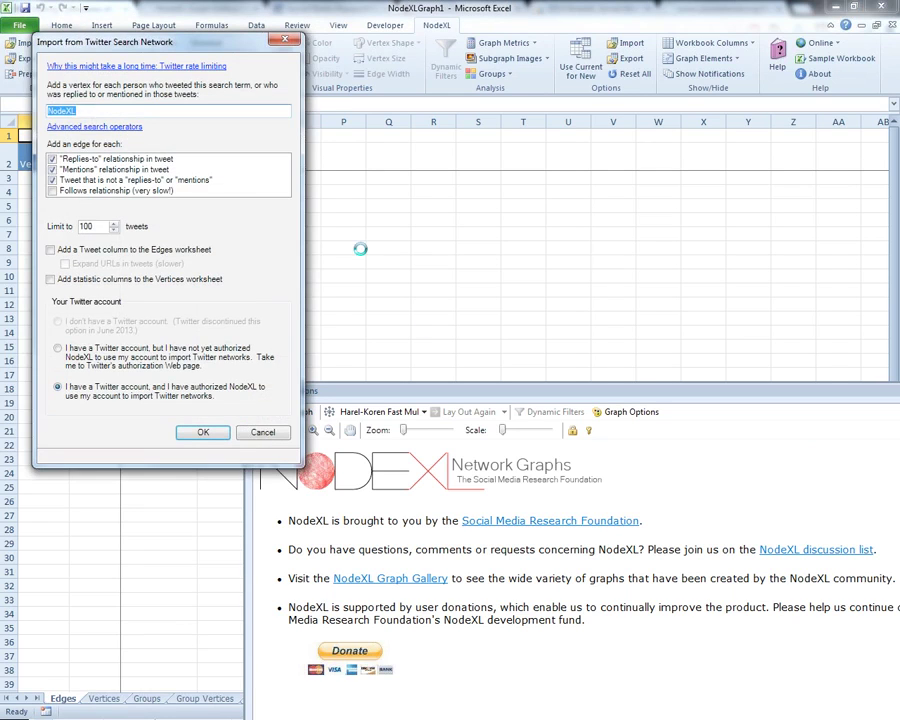
type("OR")
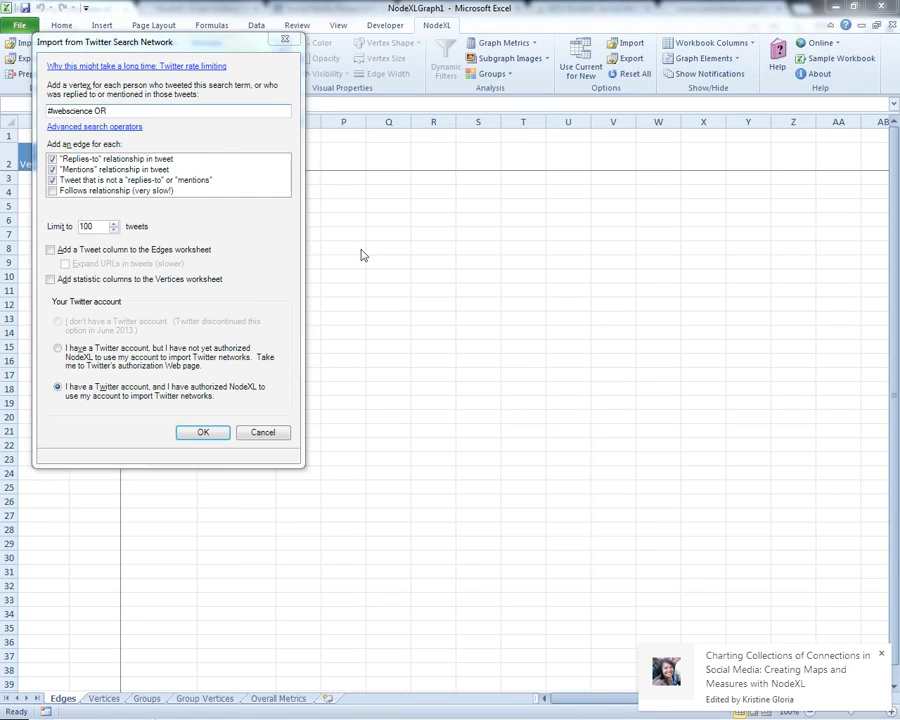
Copy #webobservatory from the suggested hashtags in the browser's hackpad page and append it to the import's search term, followed by OR
key("alt+Tab")
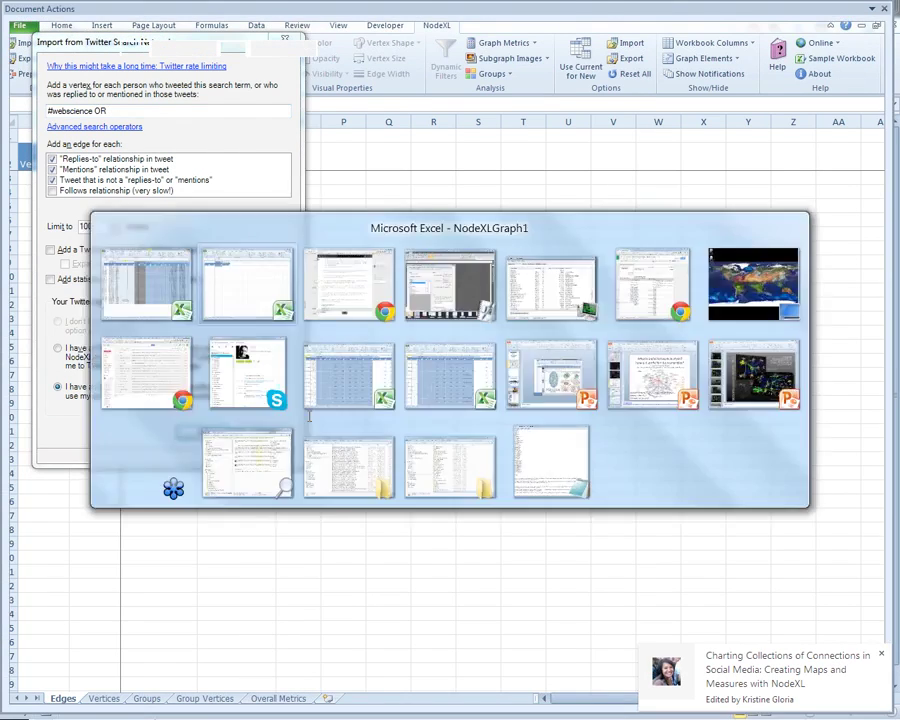
left_click(278, 633)
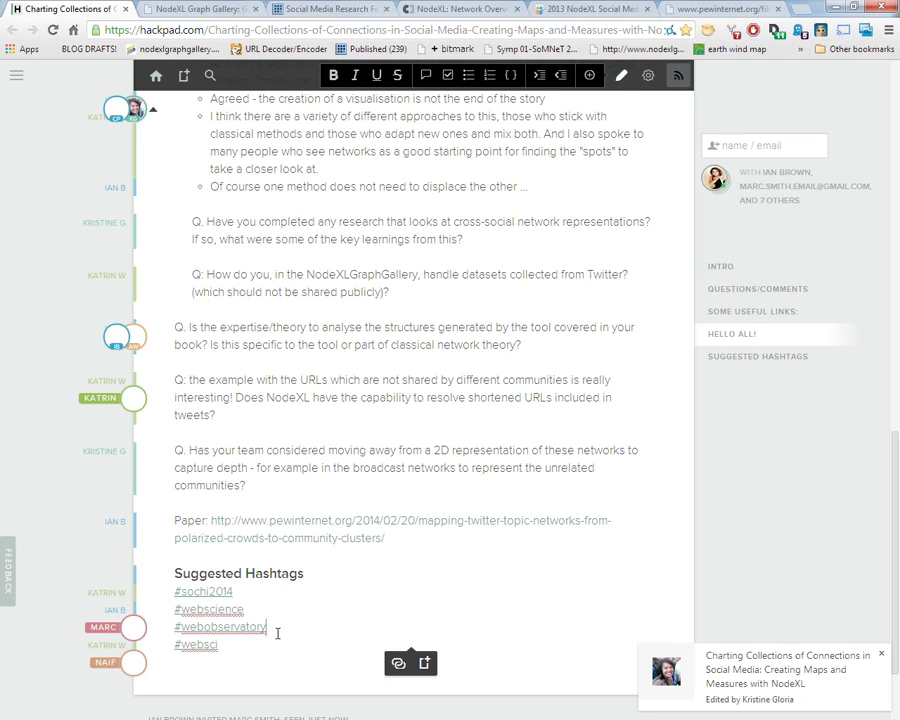
key("shift+Home")
key("ctrl+c")
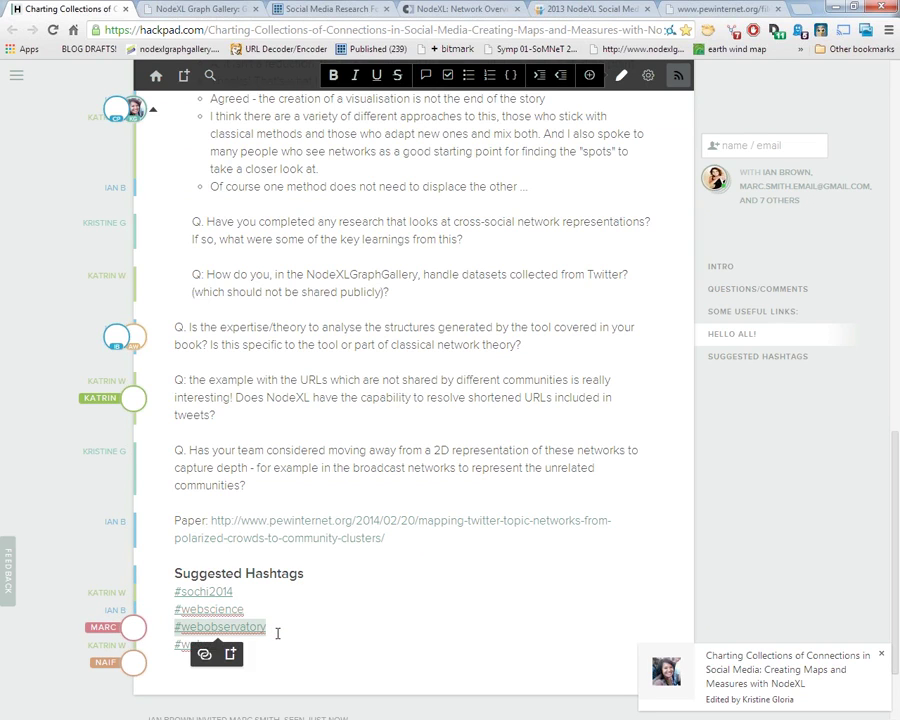
key("alt+Tab")
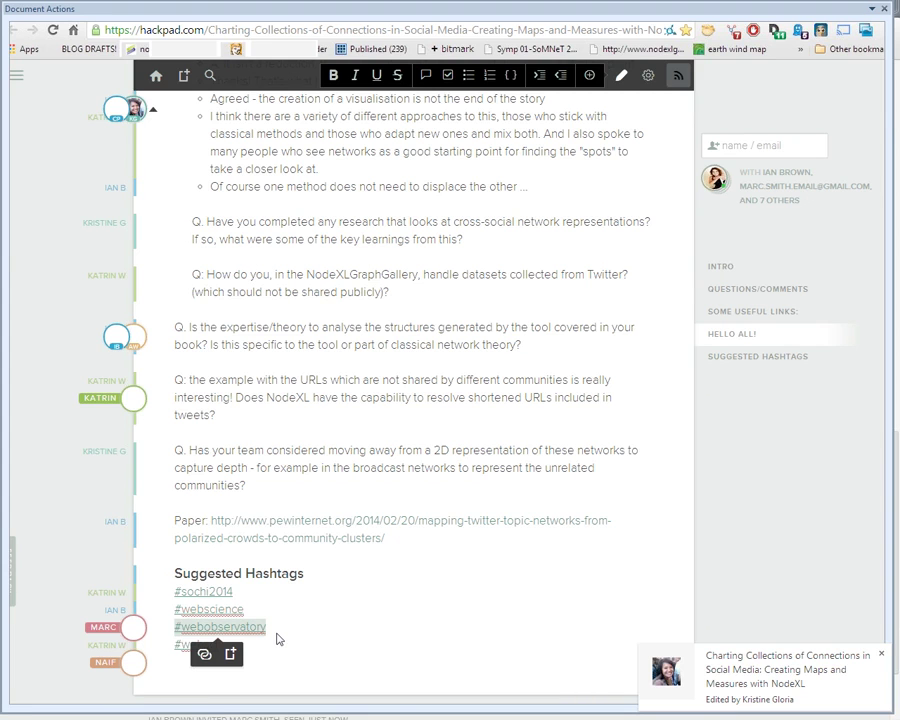
key("ctrl+v")
type("OR")
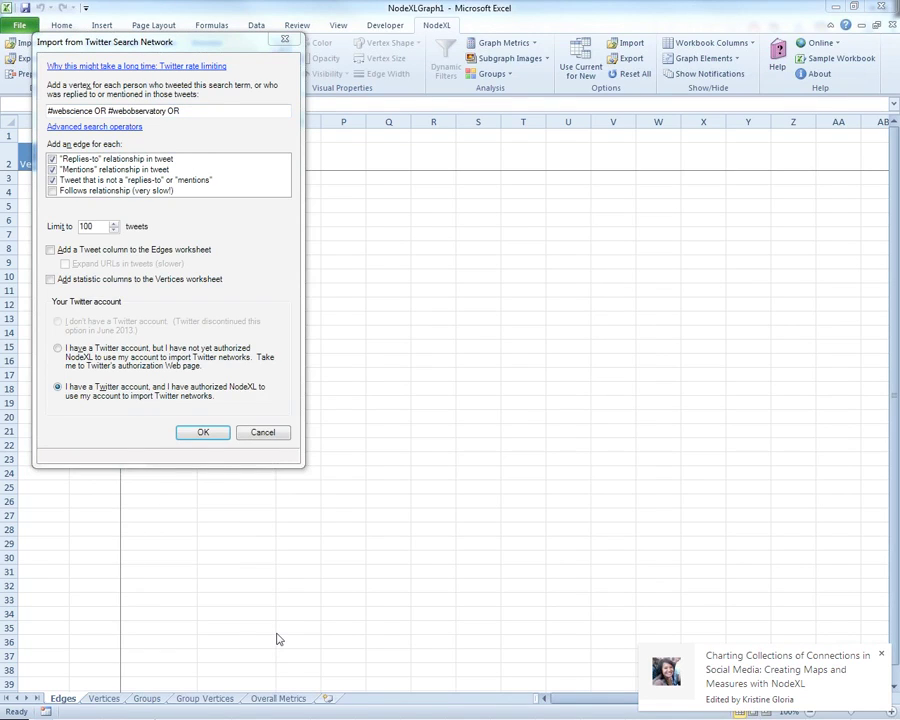
Copy #websci from the hackpad's suggested hashtags and add it to the end of the Twitter search term
key("alt+Tab")
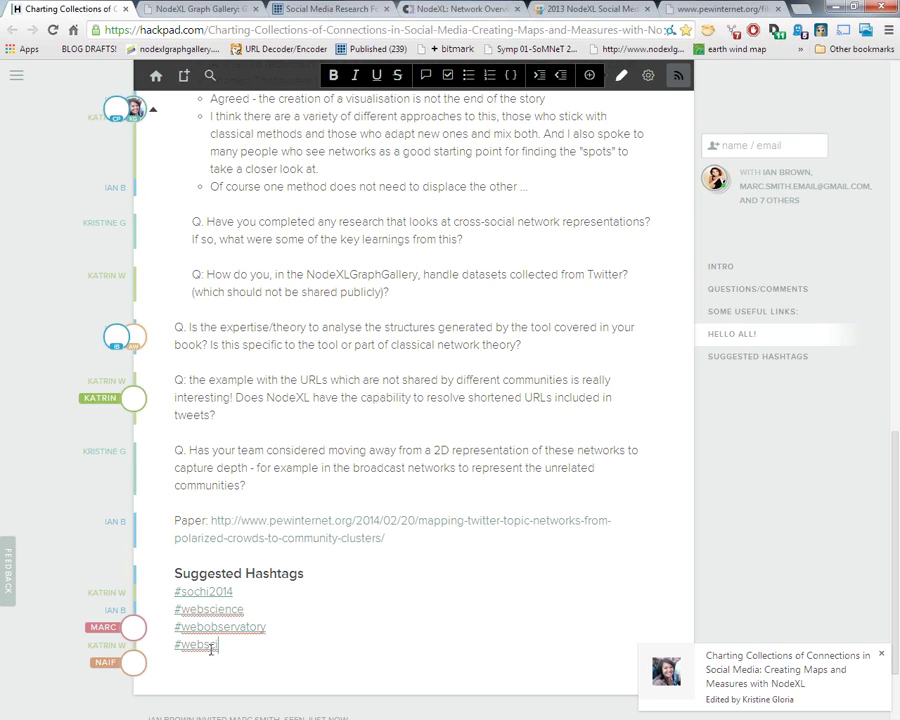
left_click_drag(218, 645, 171, 645)
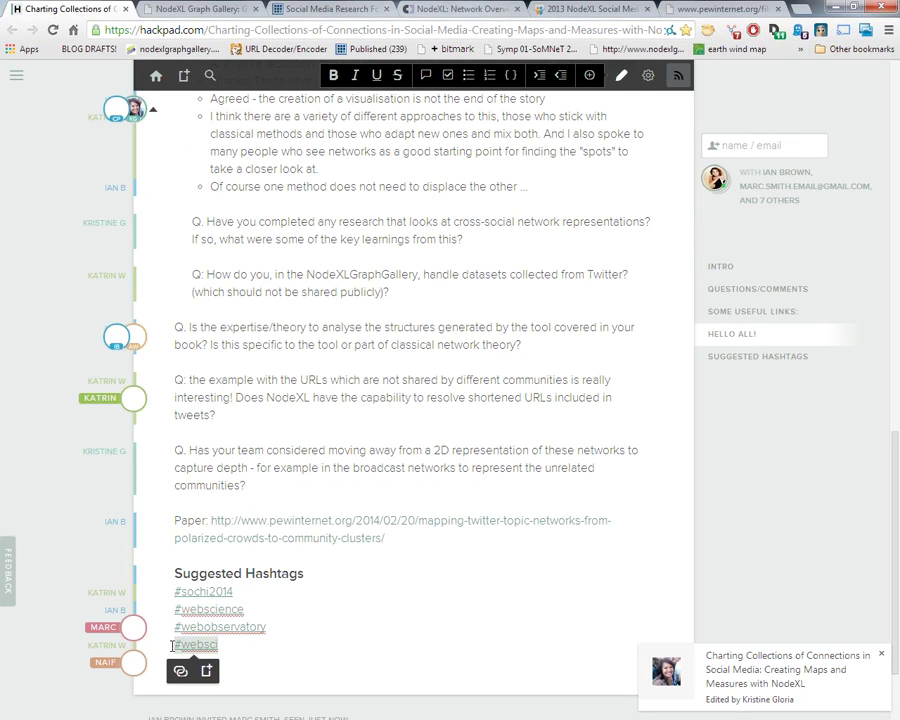
key("ctrl+c")
key("alt+Tab")
key("ctrl+v")
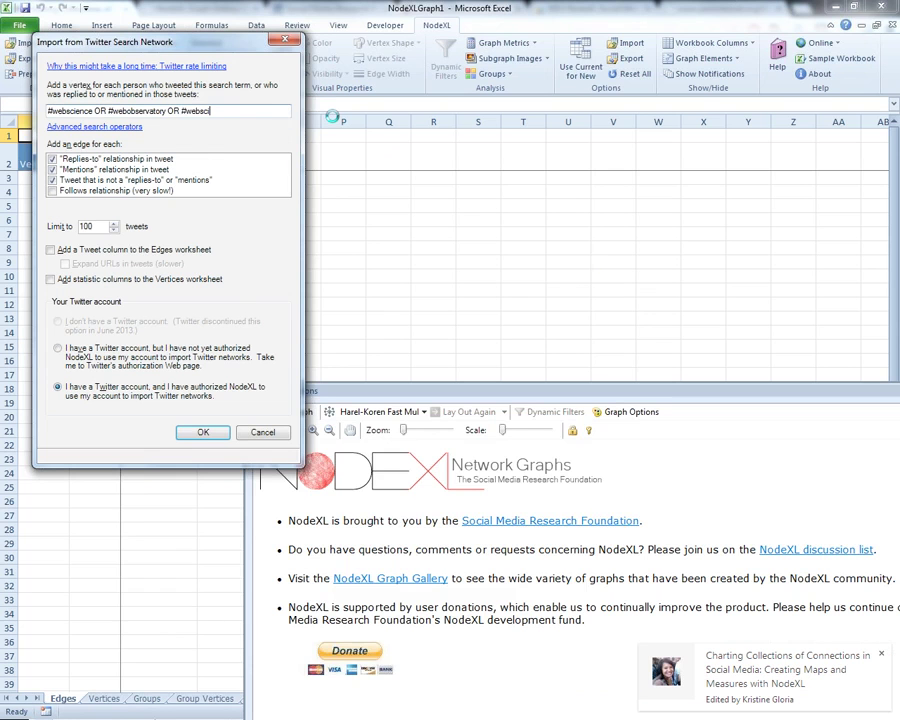
Remove the hash signs from the search term so it reads "webscience OR webobservatory OR websci"
key("Home")
key("Delete")
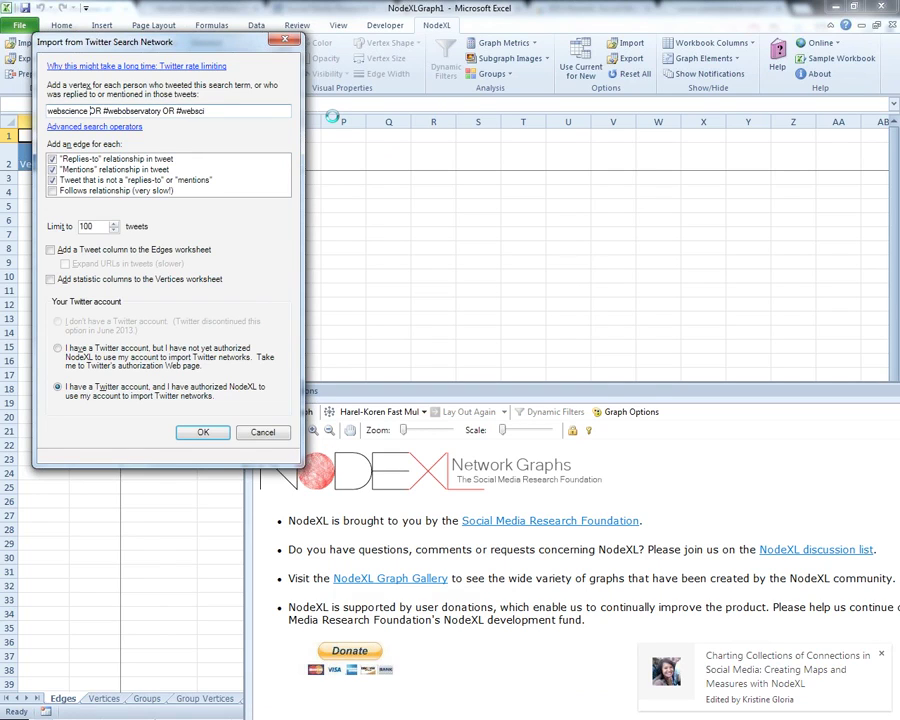
key("Delete")
key("ctrl+Right")
key("ctrl+Right")
key("Delete")
Include the tweet column with expanded URLs and the vertex statistic columns, limit the import to 18000 tweets and run it
left_click(93, 253)
left_click(90, 279)
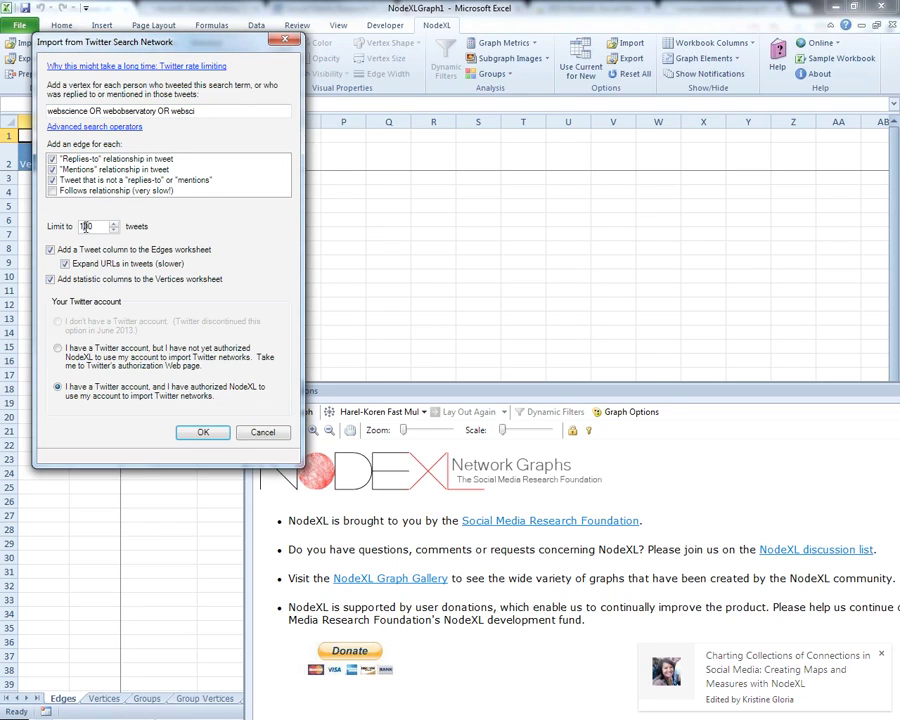
type("800")
left_click_drag(94, 42, 472, 46)
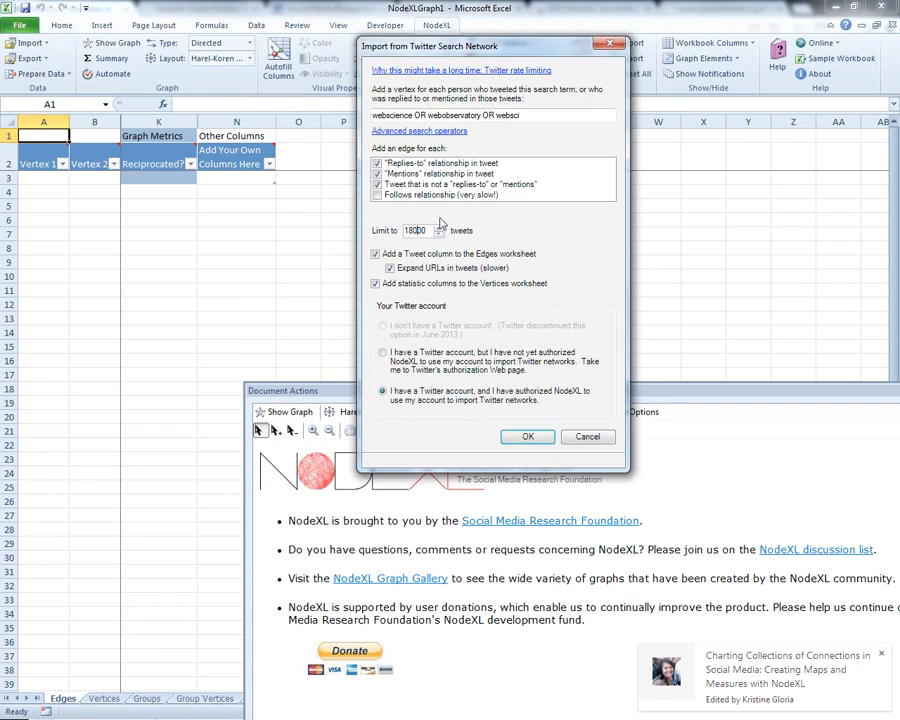
left_click(418, 230)
left_click(520, 434)
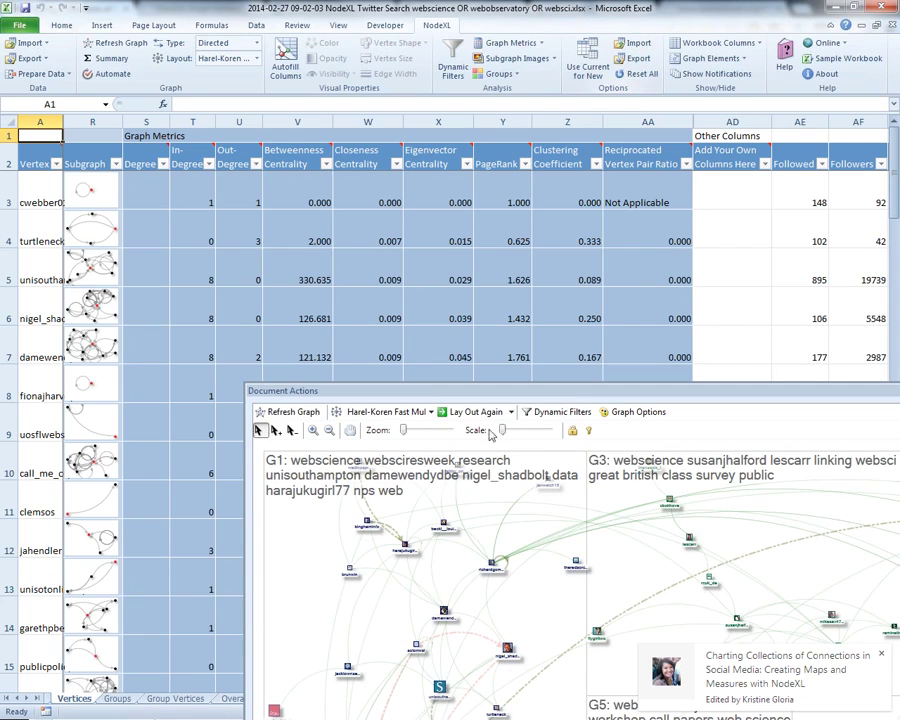
Enlarge the graph's scale slightly and sort the vertices by betweenness centrality from largest to smallest
left_click_drag(503, 431, 508, 431)
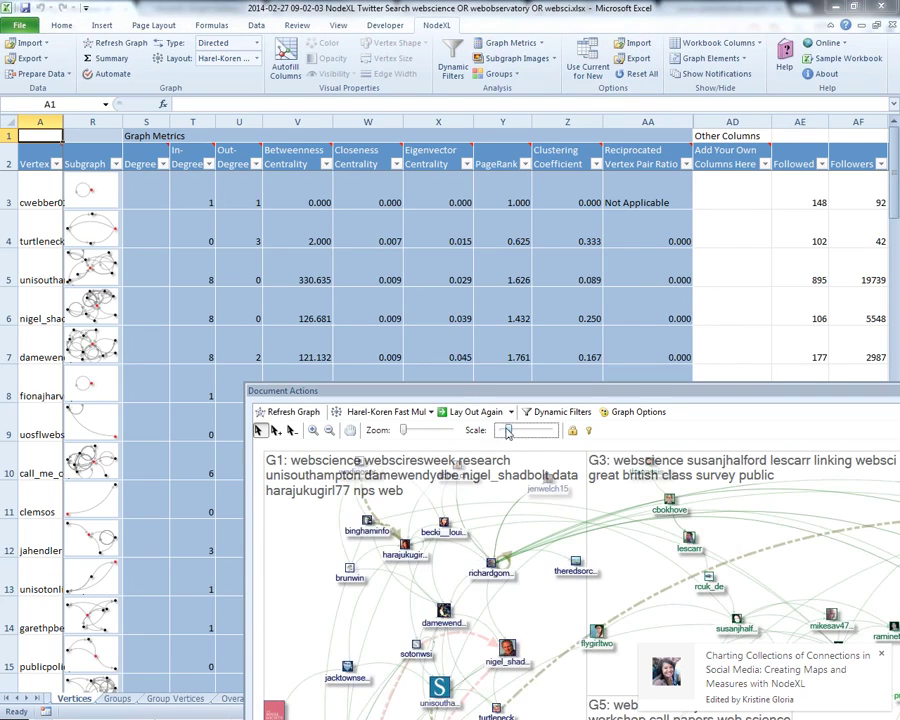
left_click_drag(570, 391, 472, 236)
left_click(326, 163)
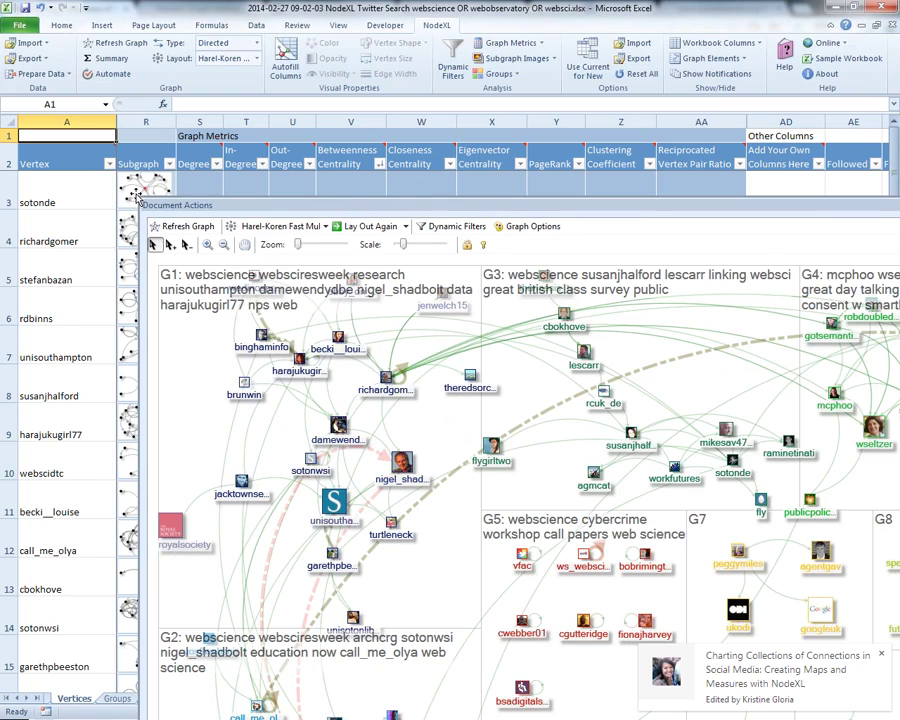
Fit the whole graph pane on screen beside the vertex names and lay the graph out again at a slightly smaller scale
left_click(185, 229)
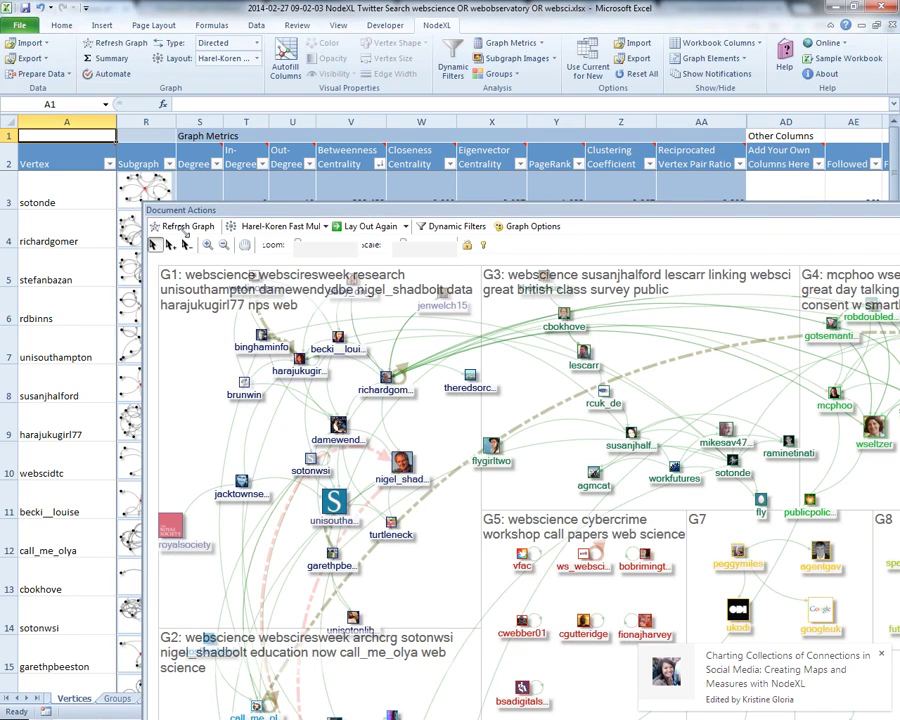
left_click_drag(200, 210, 382, 398)
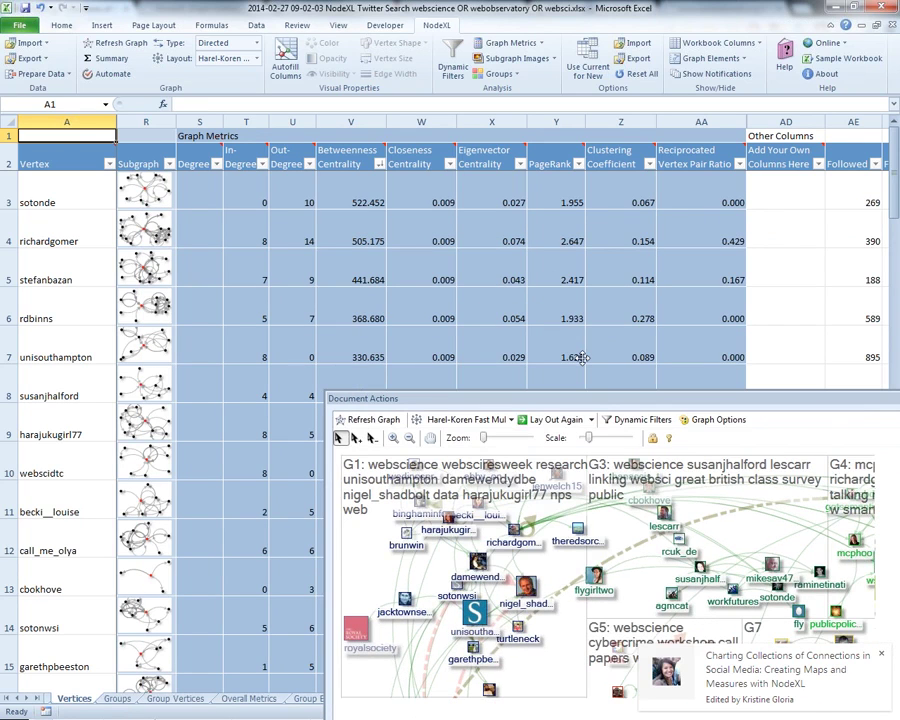
left_click_drag(496, 207, 462, 150)
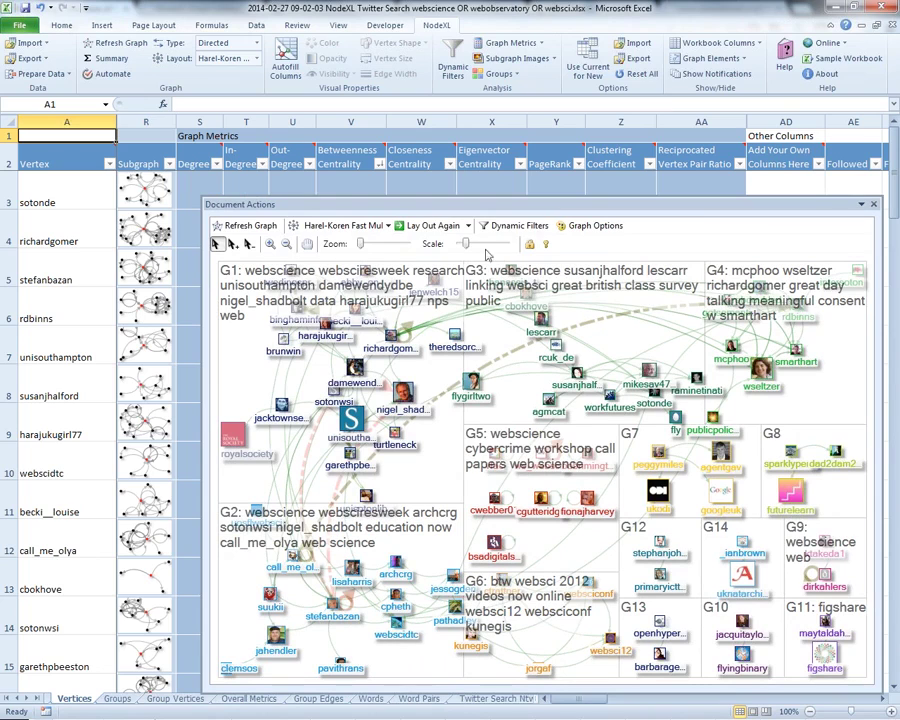
left_click_drag(469, 250, 467, 251)
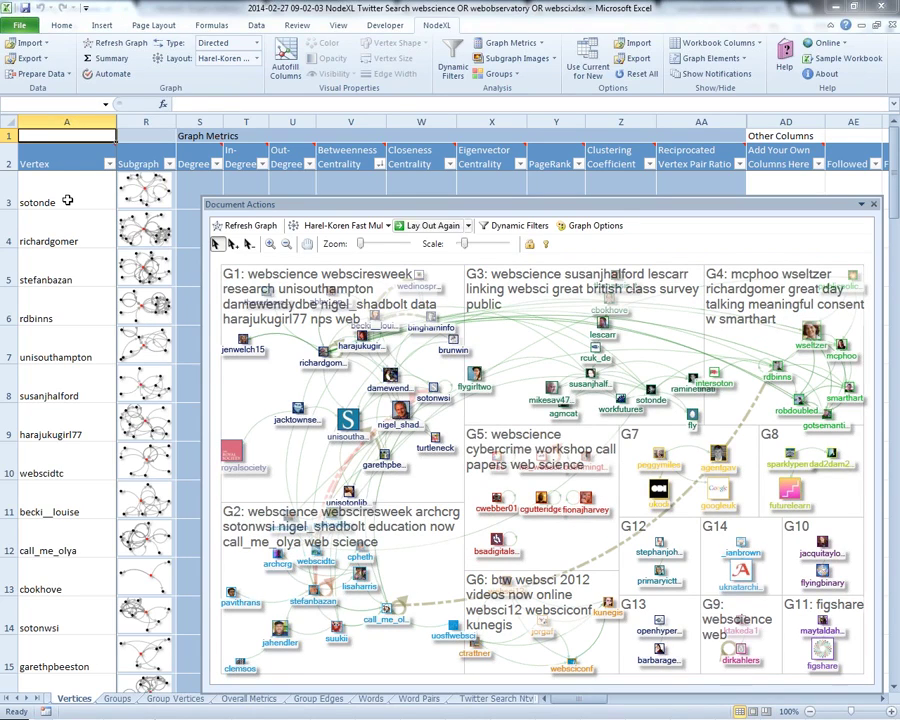
Highlight the first three vertices in the sorted list one at a time and examine their connections and tweets in the graph
left_click(67, 201)
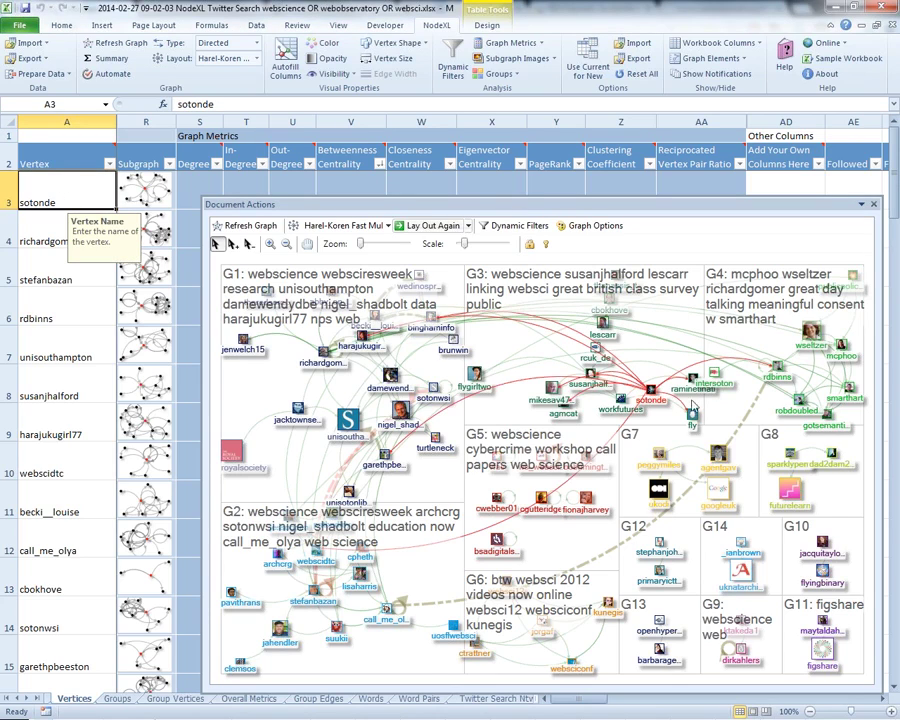
mouse_move(651, 394)
left_click(50, 229)
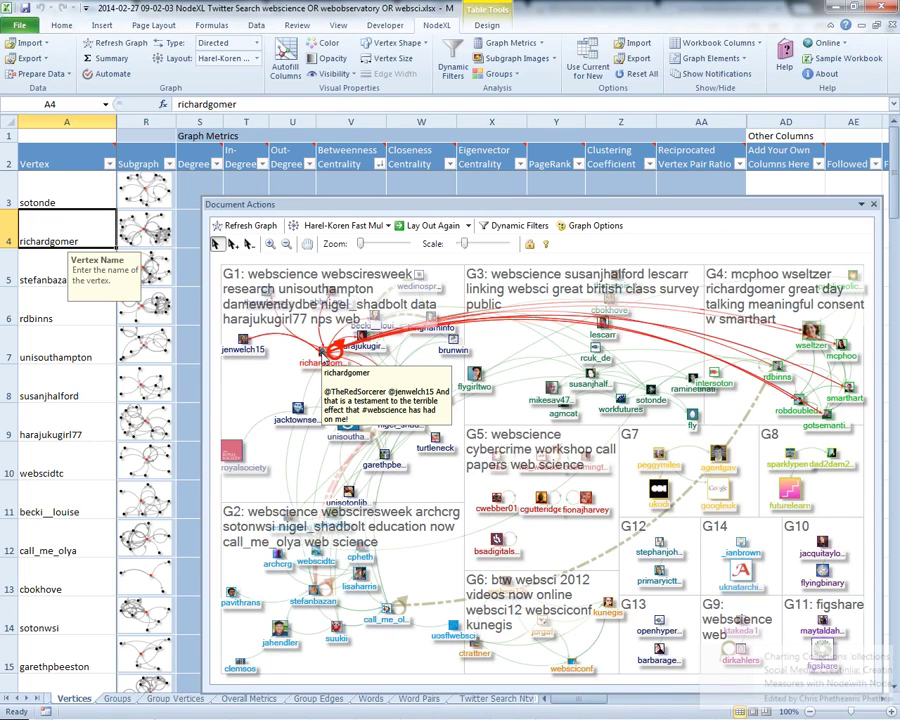
left_click(52, 270)
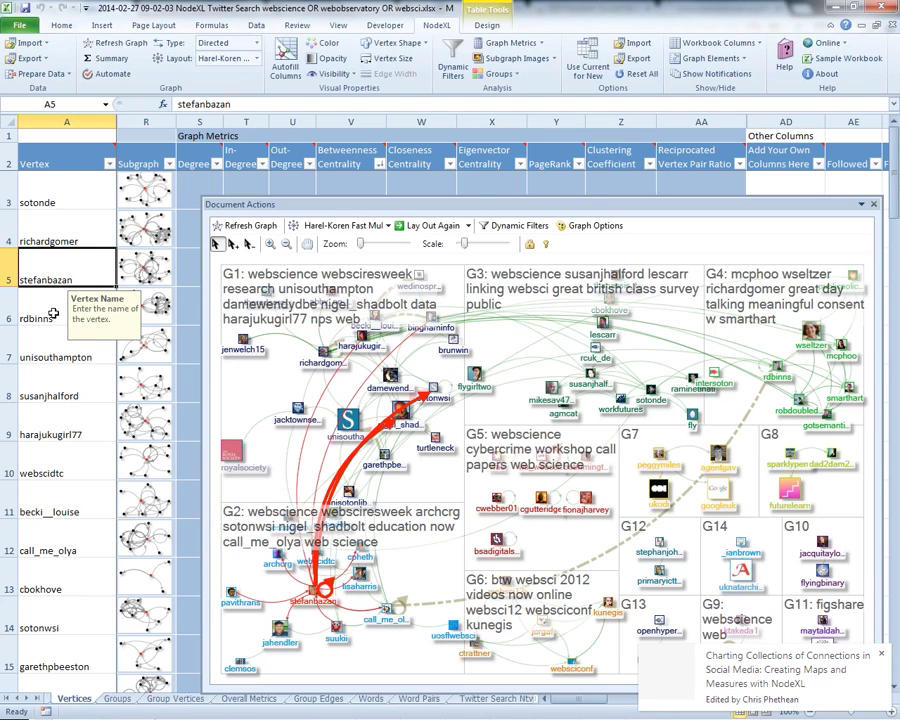
mouse_move(320, 590)
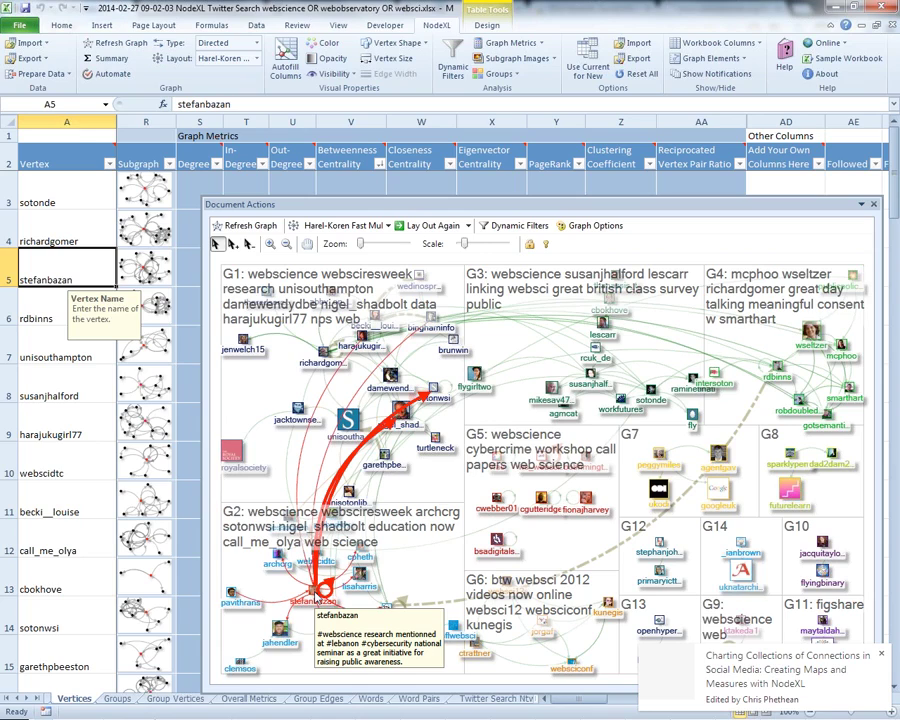
Select the third-ranked vertex in the graph, open its Twitter profile page and follow the account
left_click(320, 592)
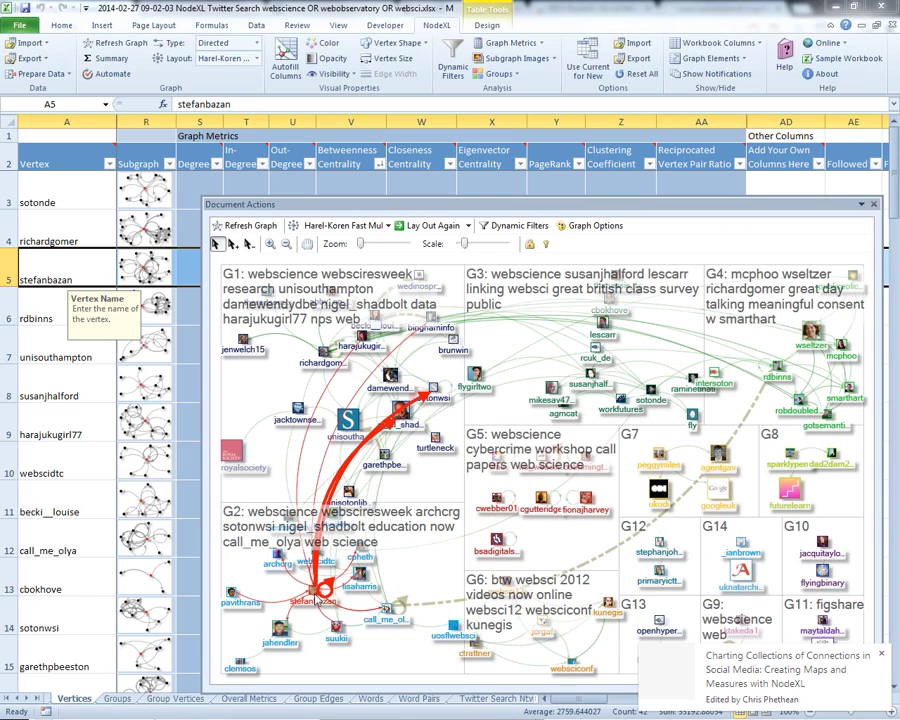
right_click(317, 589)
left_click(383, 710)
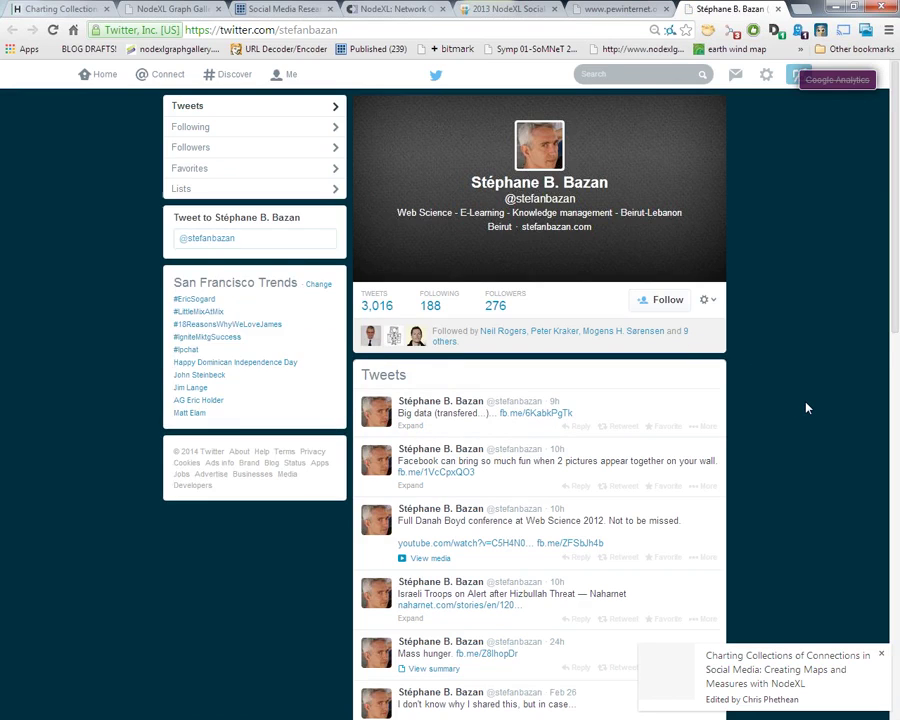
left_click(650, 300)
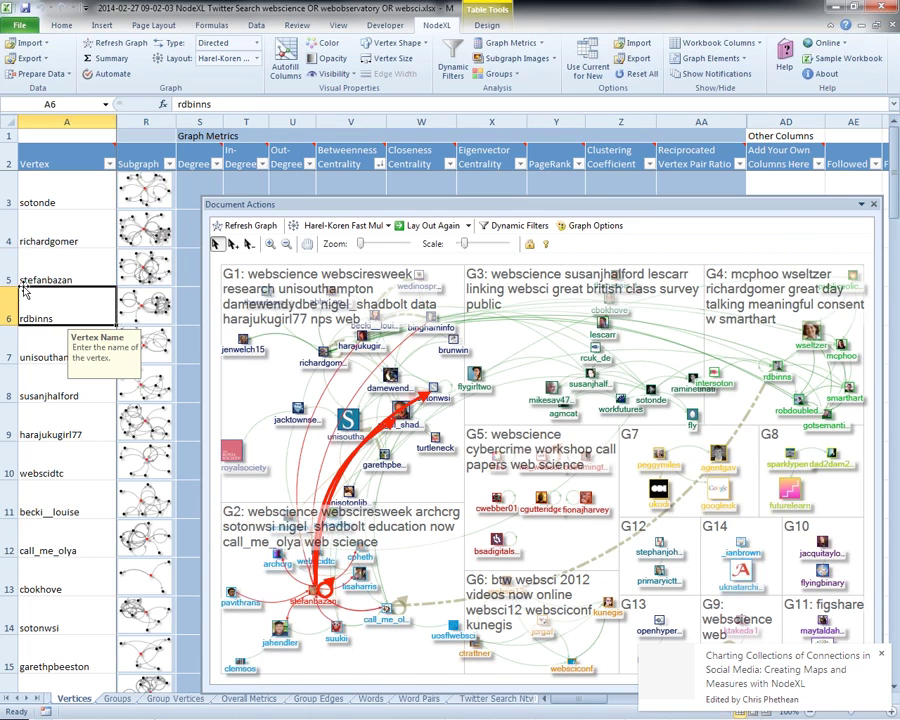
Select the ten vertices with the highest betweenness centrality to examine their connections in the graph, and clear the selection
left_click_drag(40, 202, 40, 550)
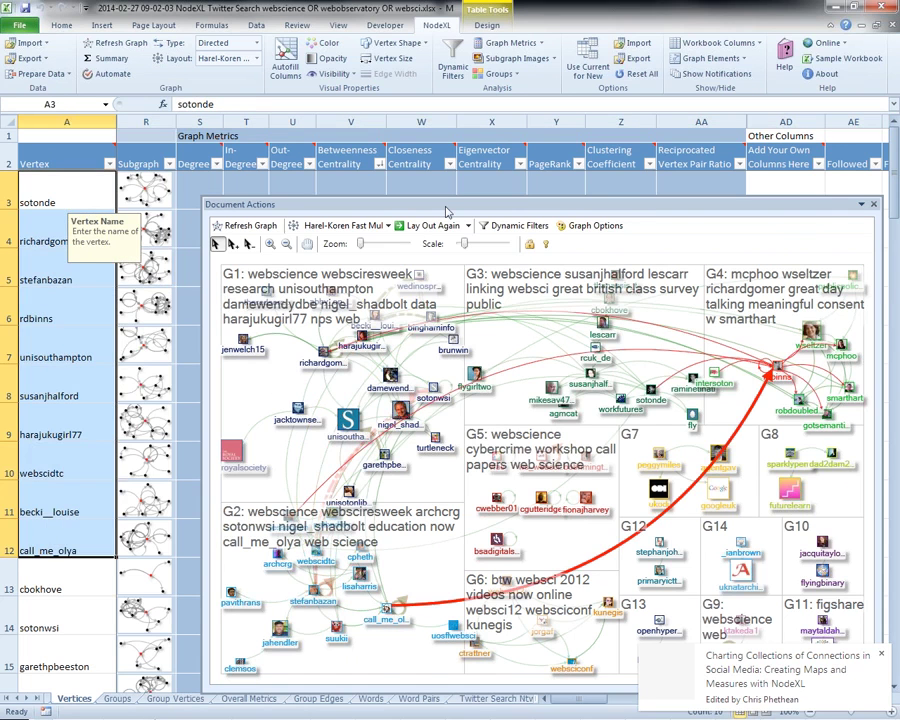
left_click(379, 163)
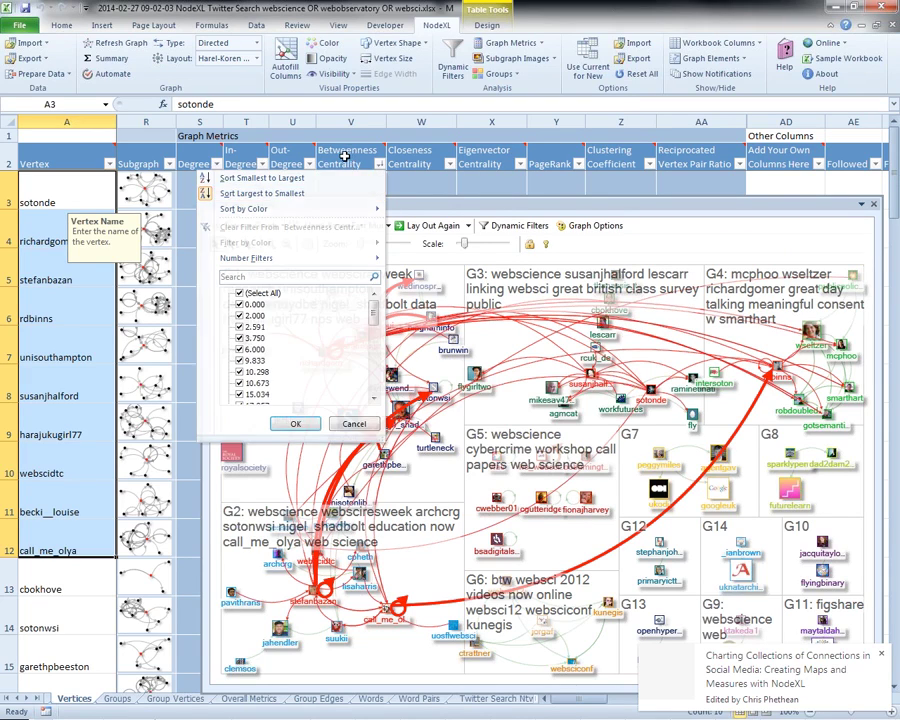
key("Escape")
left_click_drag(45, 196, 40, 545)
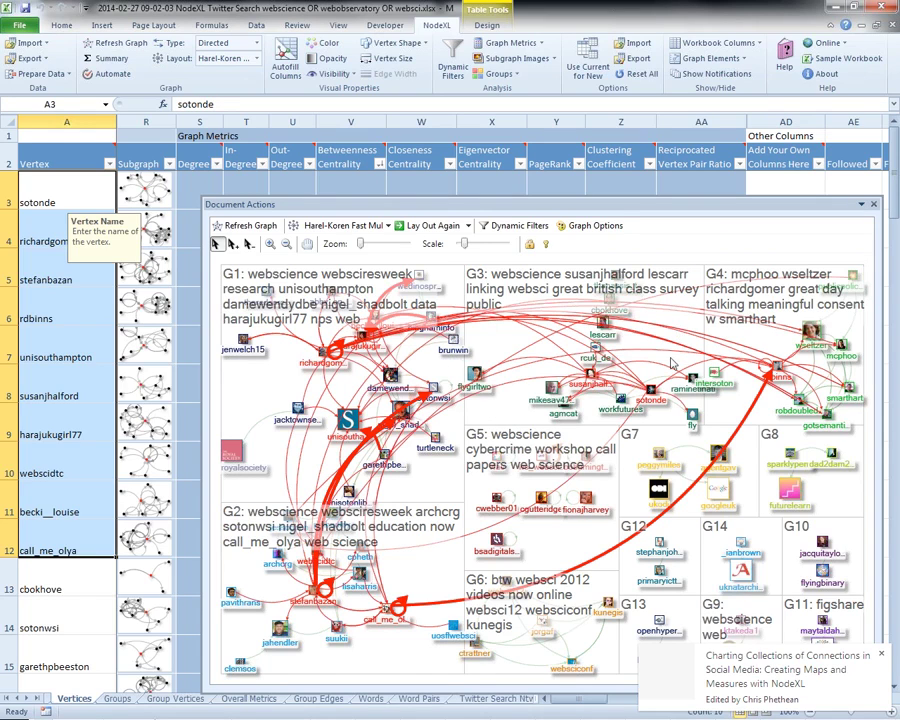
left_click(668, 364)
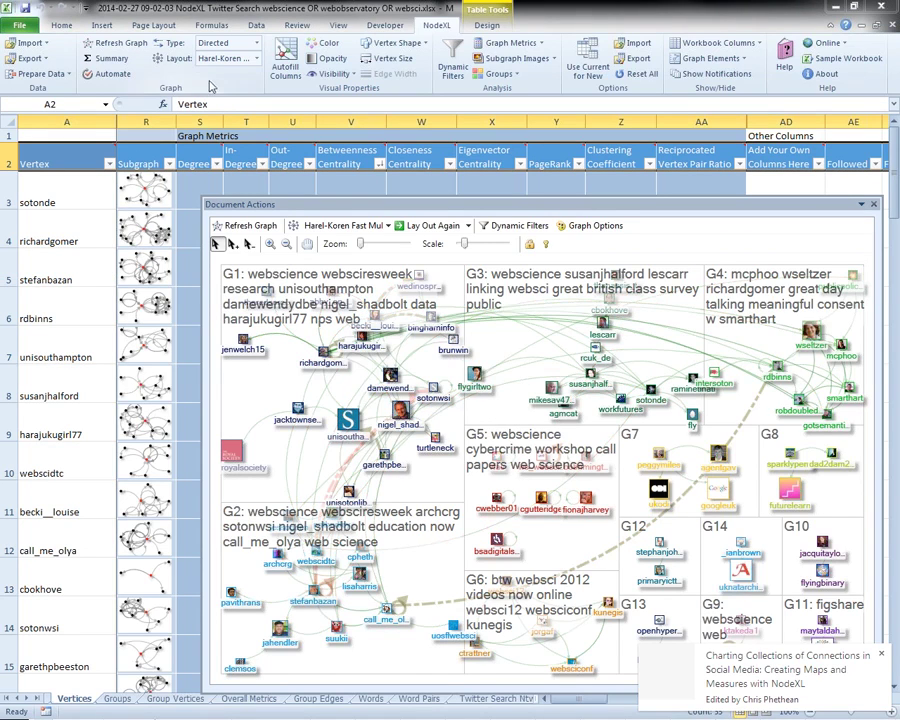
Start an export to the NodeXL Graph Gallery and copy the data collection date and time from the description
left_click(27, 58)
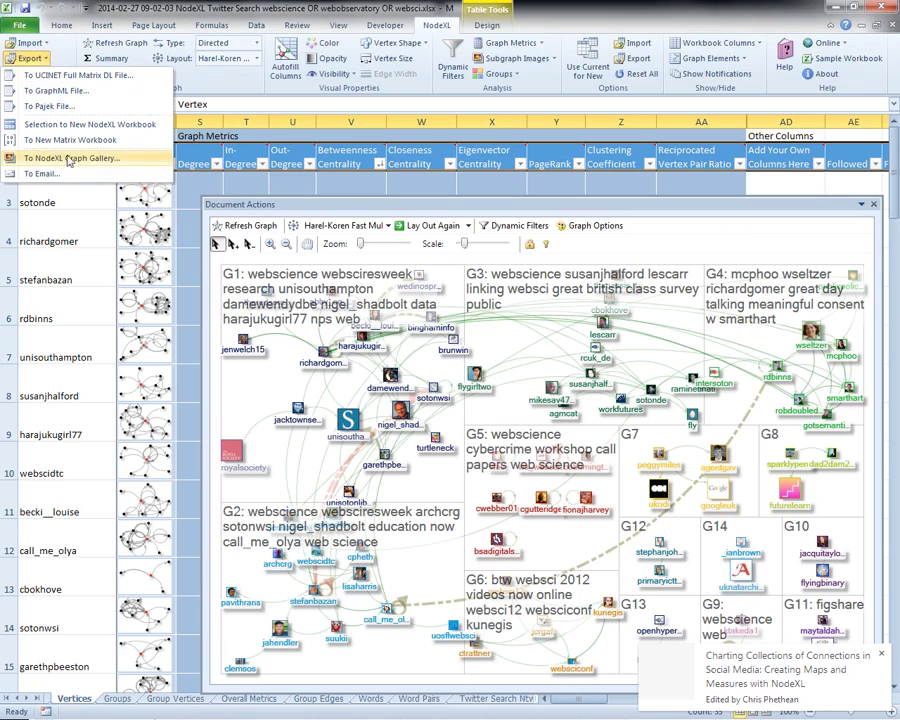
left_click(78, 157)
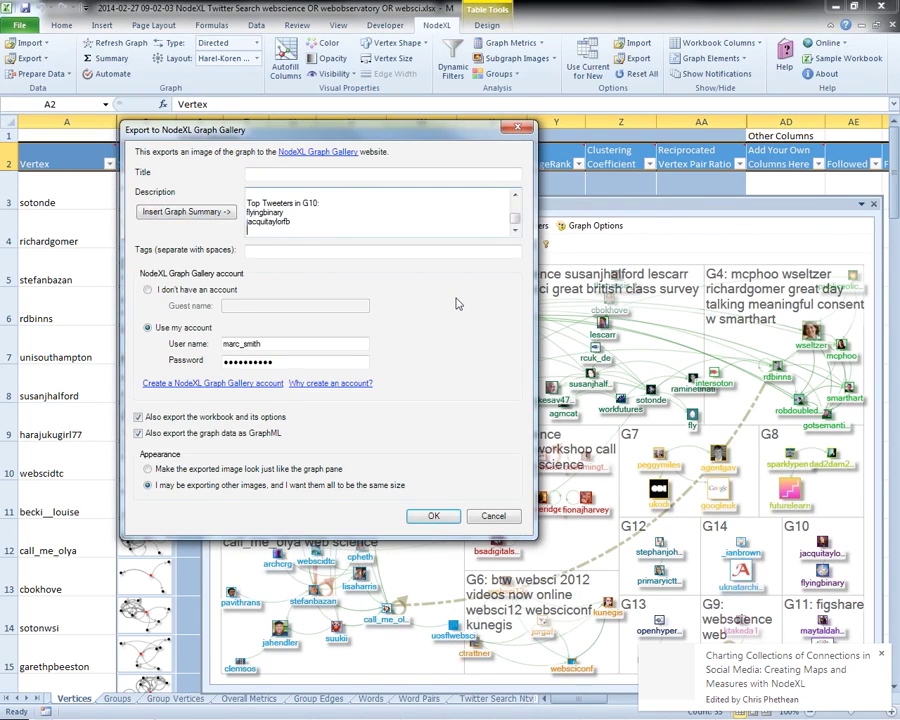
key("ctrl+End")
key("ctrl+shift+Left")
key("ctrl+shift+Left")
key("ctrl+shift+Left")
key("ctrl+shift+Left")
key("ctrl+shift+Left")
key("ctrl+shift+Left")
key("ctrl+shift+Left")
key("ctrl+shift+Left")
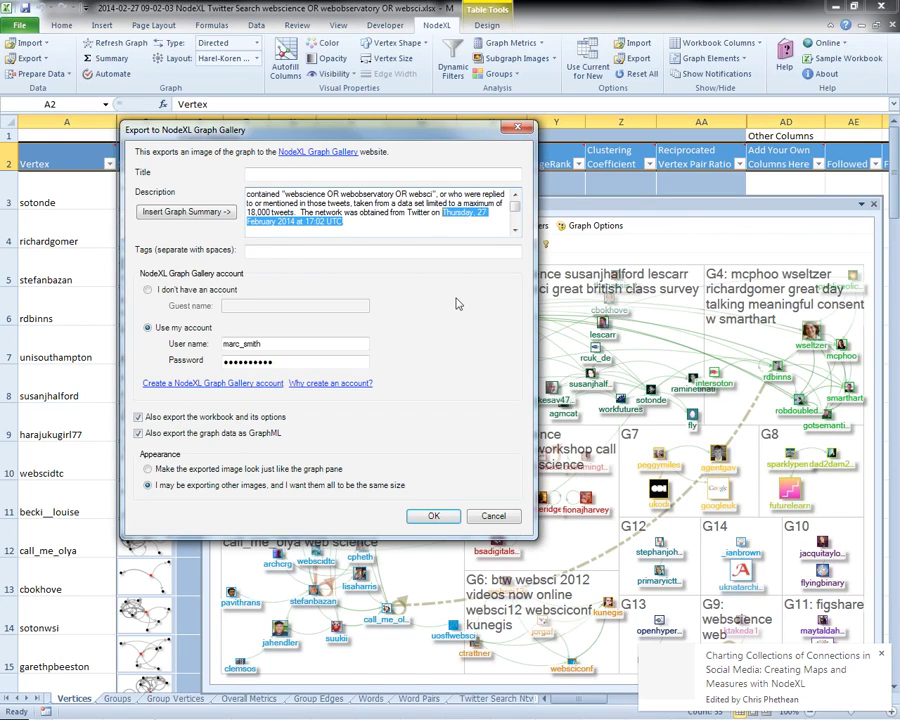
key("ctrl+c")
Title the gallery export "websci Twitter NodeXL SNA Map and Report for Thursday, 27 February 2014 at 17:02 UTC"
key("shift+Tab")
key("shift+Tab")
key("ctrl+v")
key("Home")
type("websci ")
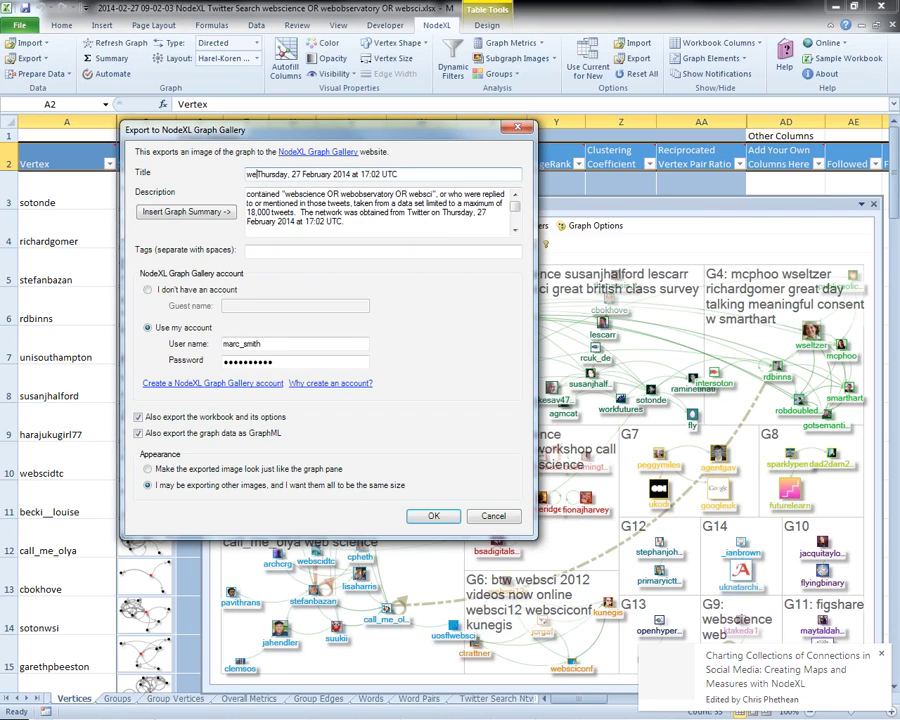
type("Twitter NodeXL SNA Map and Report for")
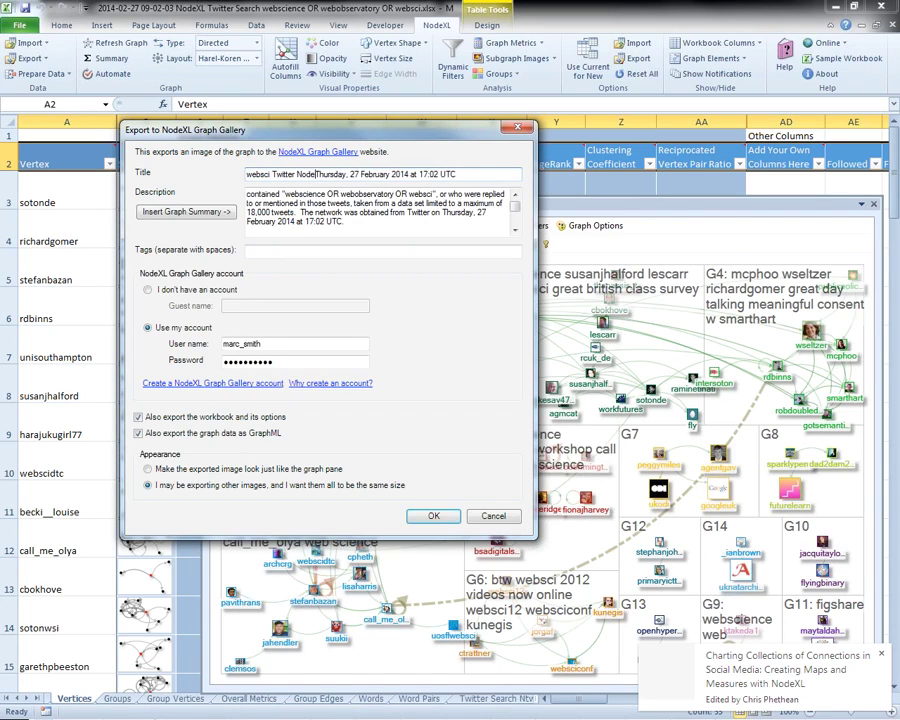
Reuse the full title text as the export's tags and export the graph with its workbook and GraphML data
key("ctrl+a")
key("ctrl+c")
key("Tab")
key("Tab")
key("Tab")
key("ctrl+v")
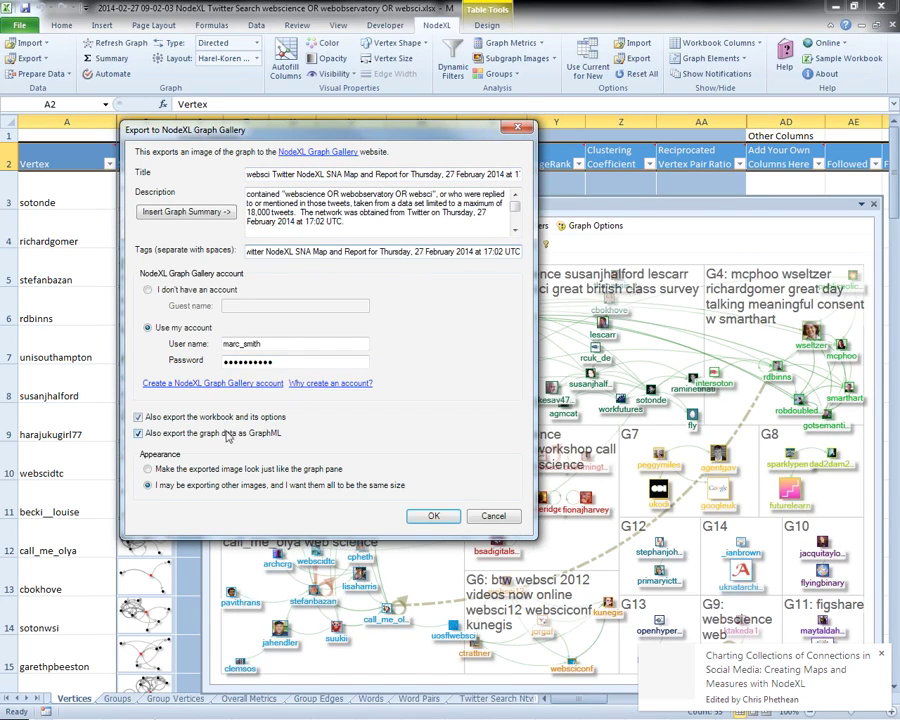
left_click(434, 516)
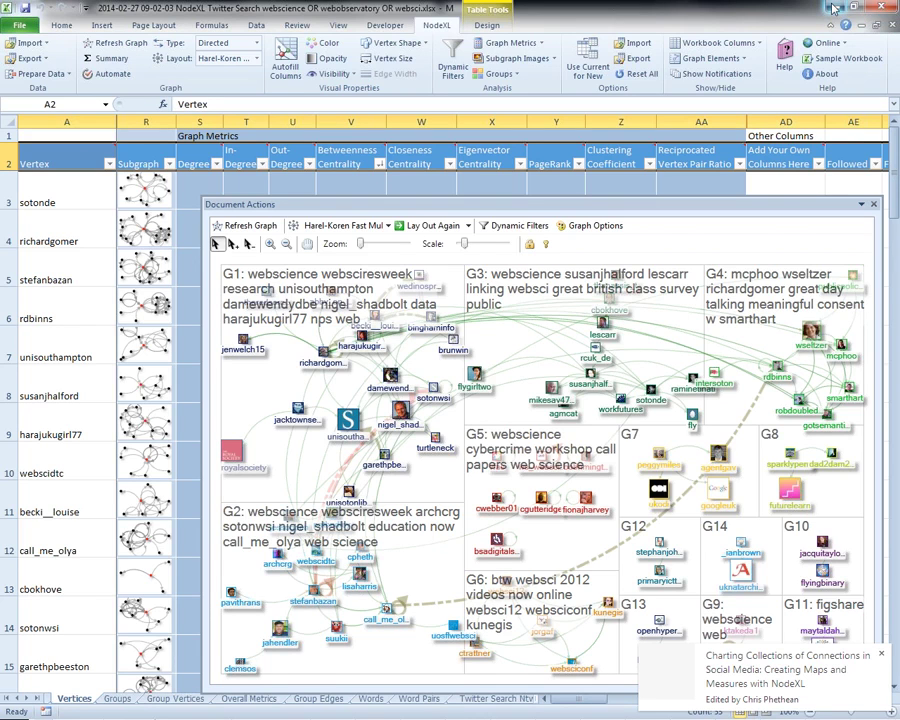
Switch to the browser, open the newly exported websci graph in the NodeXL Graph Gallery and review its page down to the download links
left_click(832, 8)
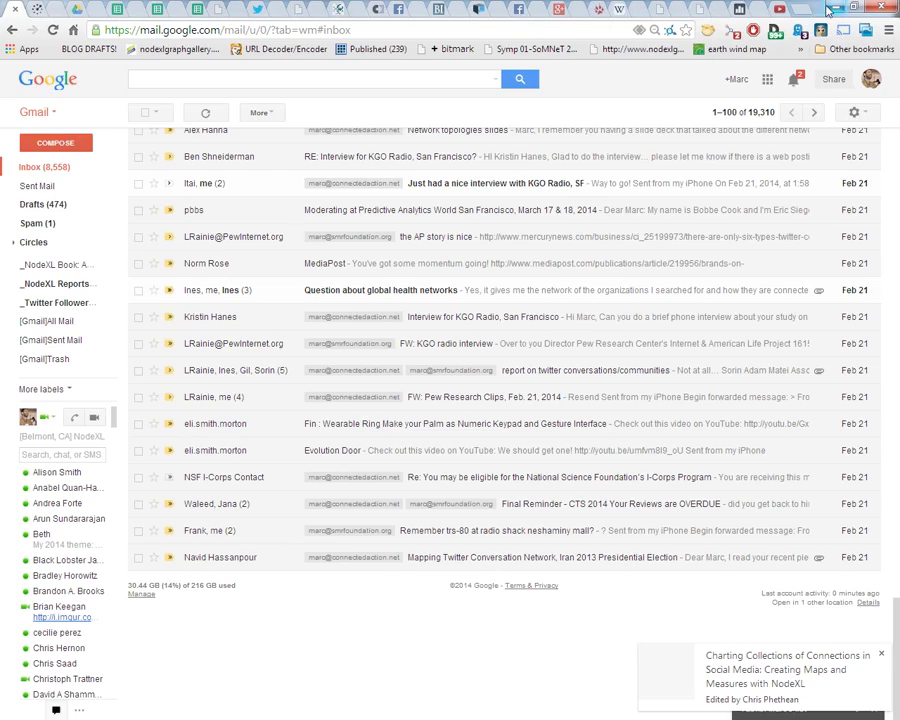
left_click(829, 8)
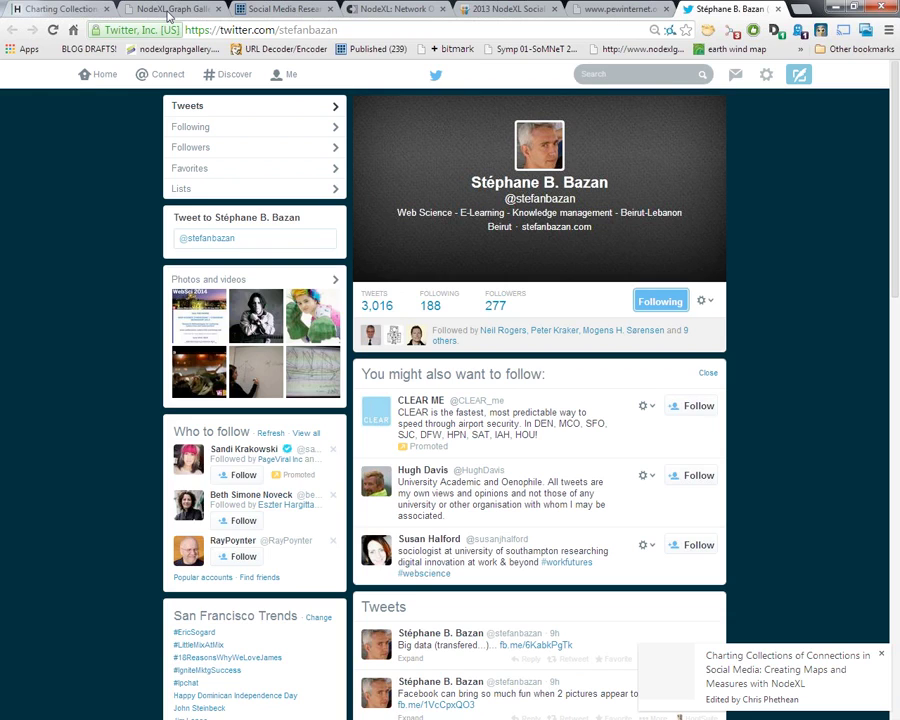
left_click(170, 10)
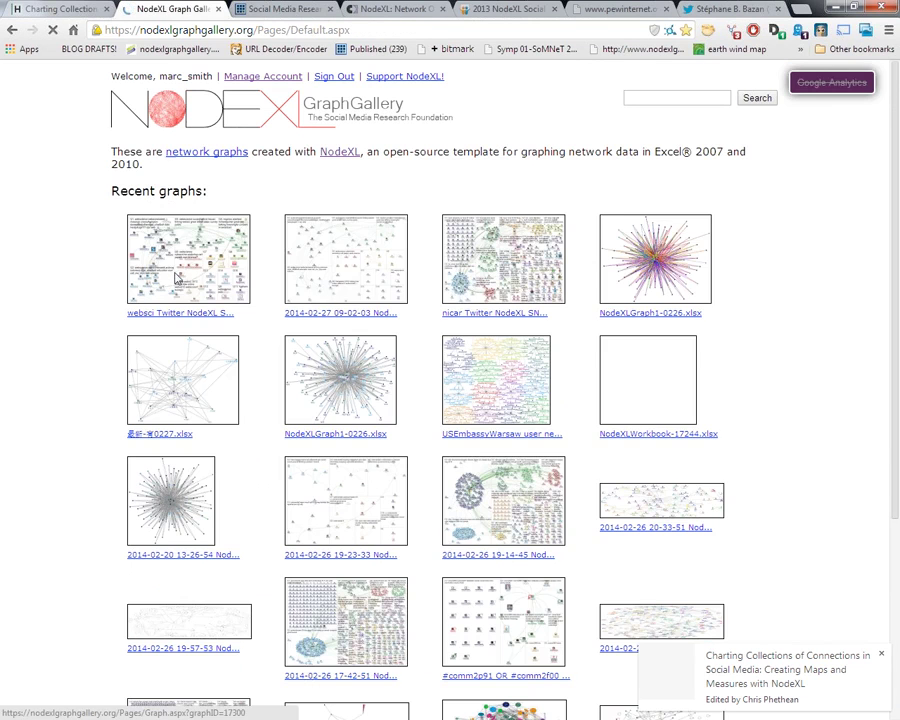
left_click(254, 403)
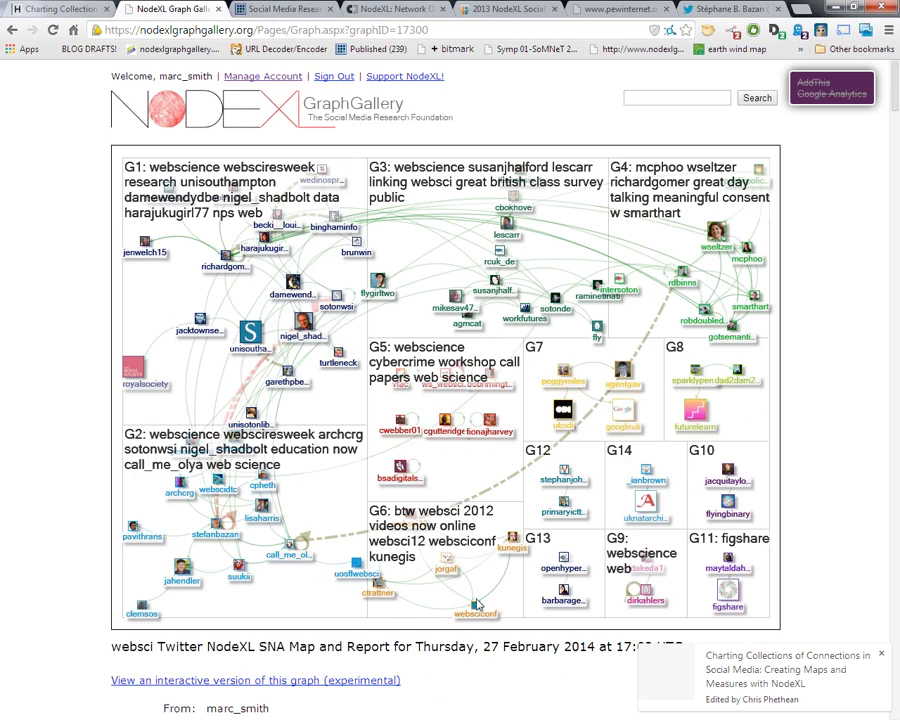
scroll(478, 604, "down", 20)
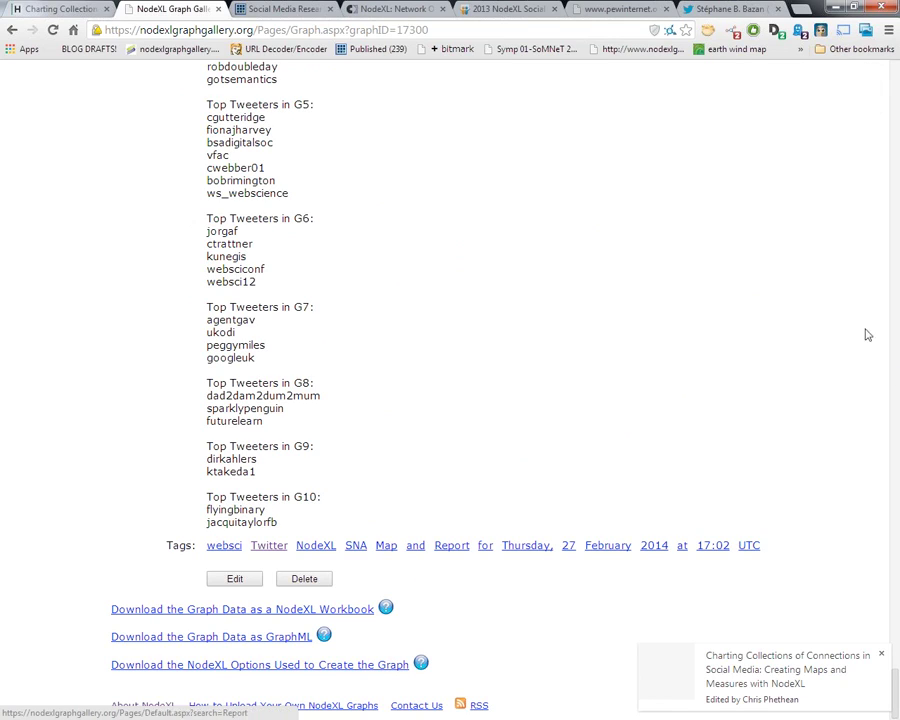
left_click_drag(895, 712, 815, 97)
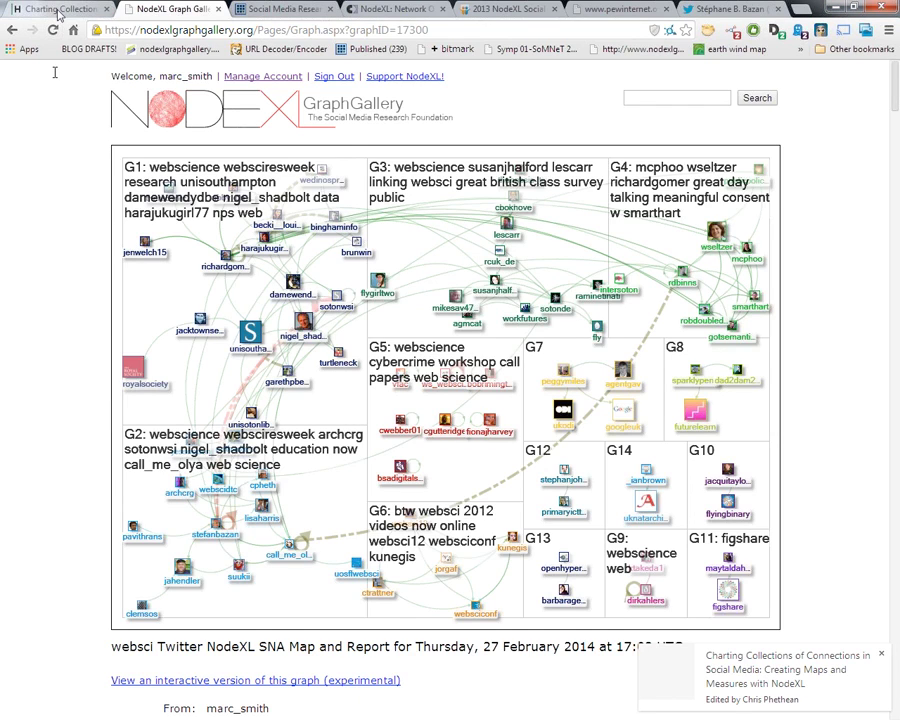
Check the shared Hackpad notes and return to the exported graph's gallery page, dismissing the edit notifications
left_click(59, 12)
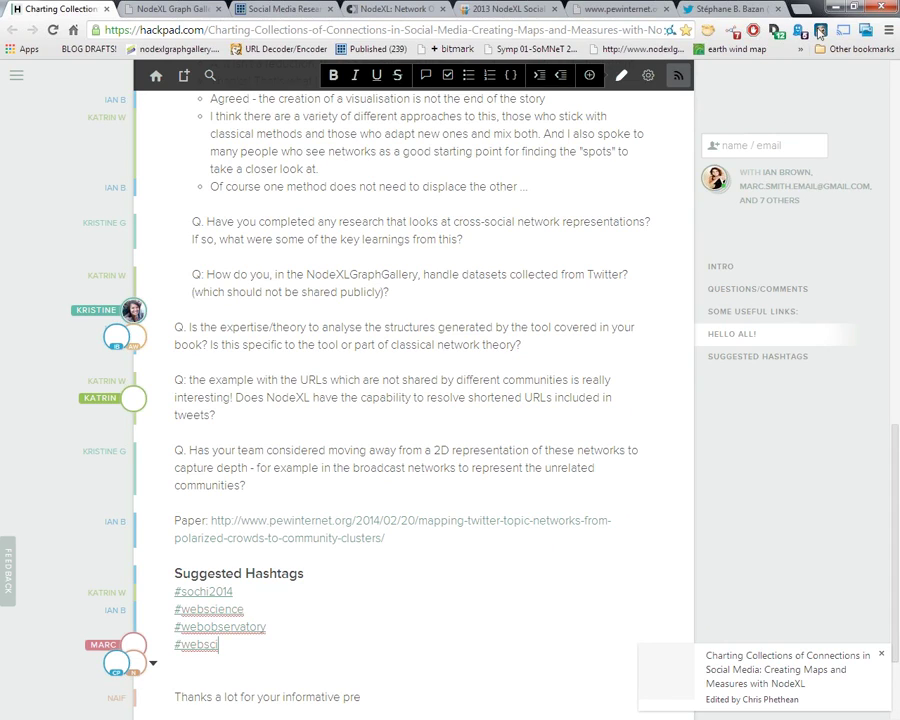
left_click(165, 9)
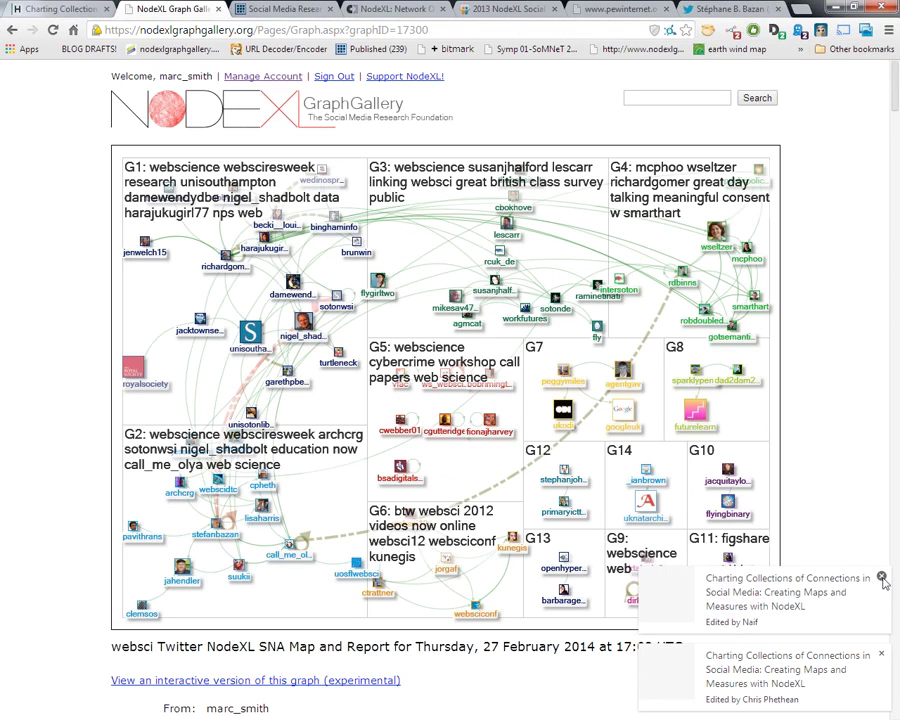
left_click(882, 578)
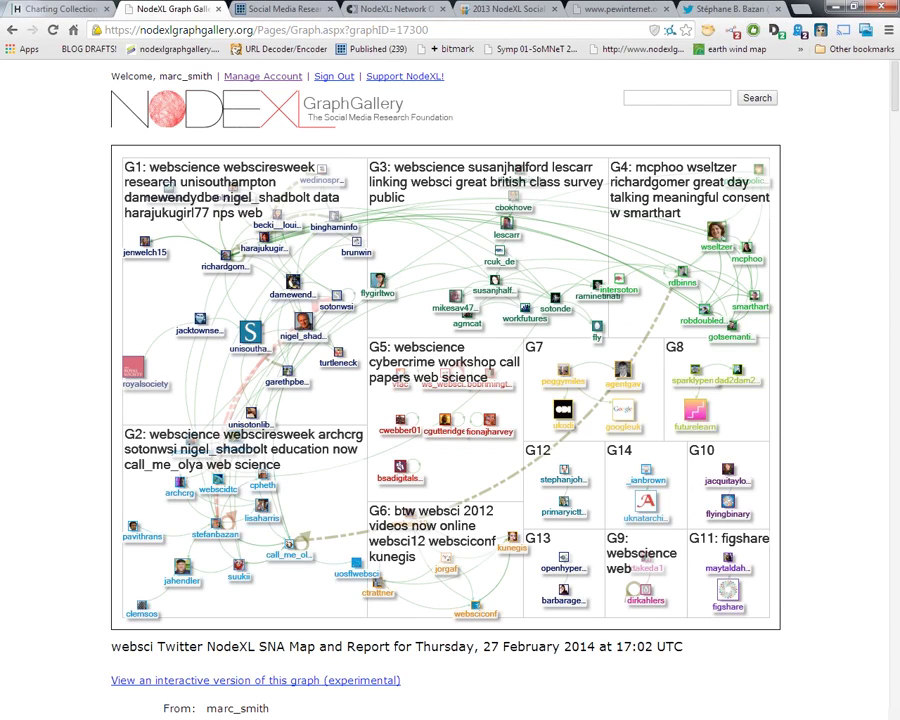
Switch back to the NodeXL workbook in Excel, look over the export options and review the graph summary
key("alt+Tab")
key("alt+Tab")
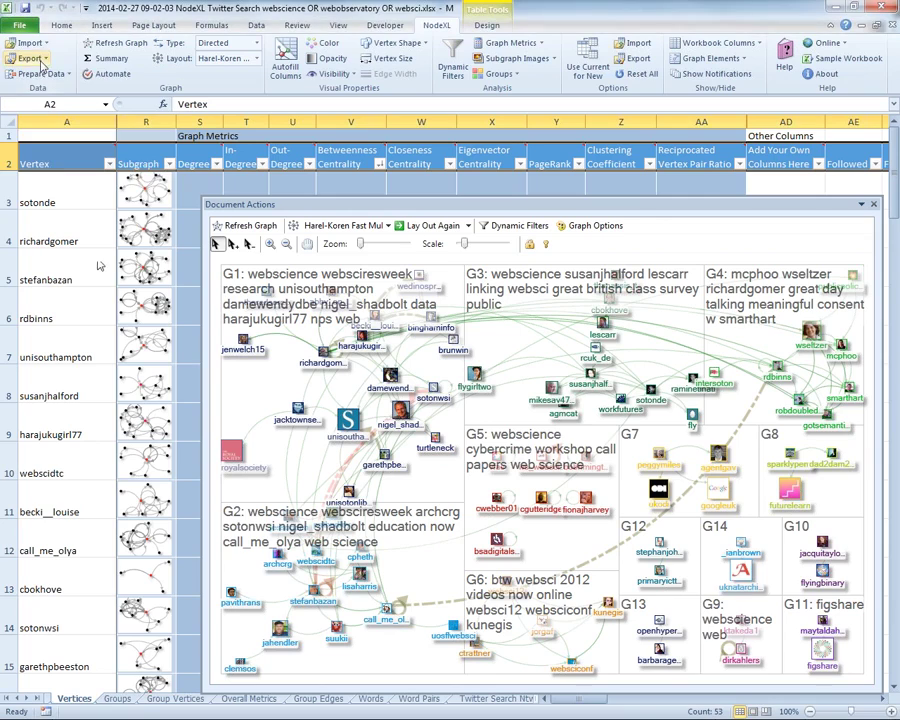
left_click(28, 58)
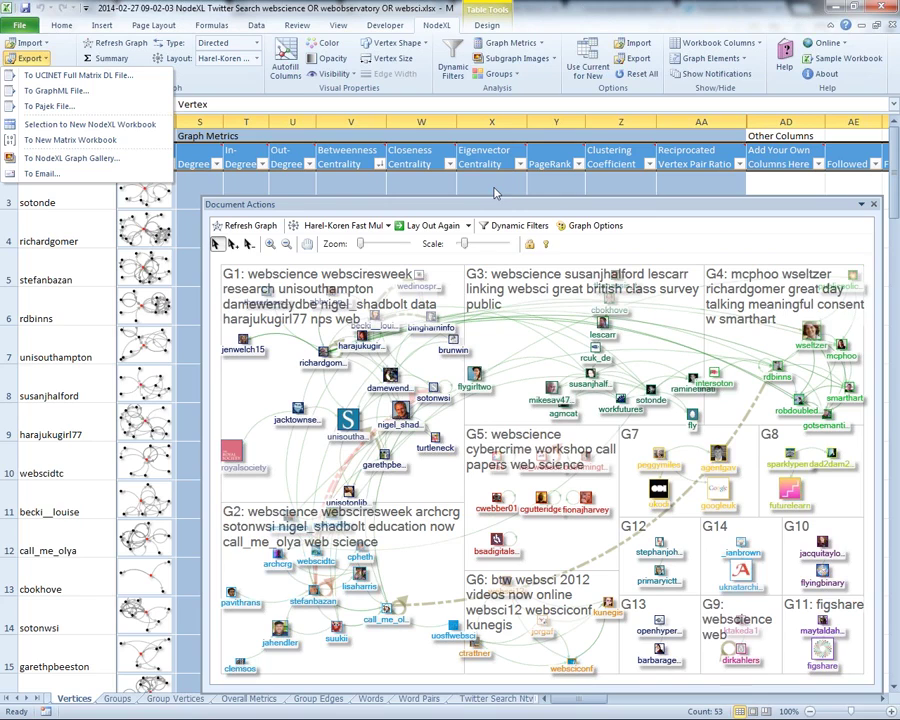
left_click(500, 336)
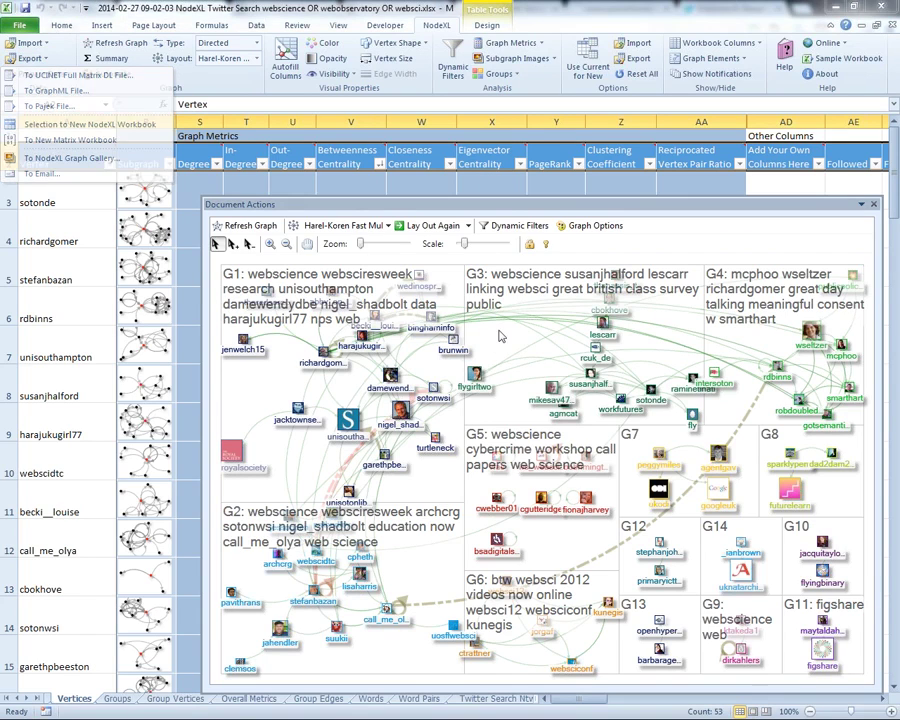
right_click(500, 336)
left_click(530, 637)
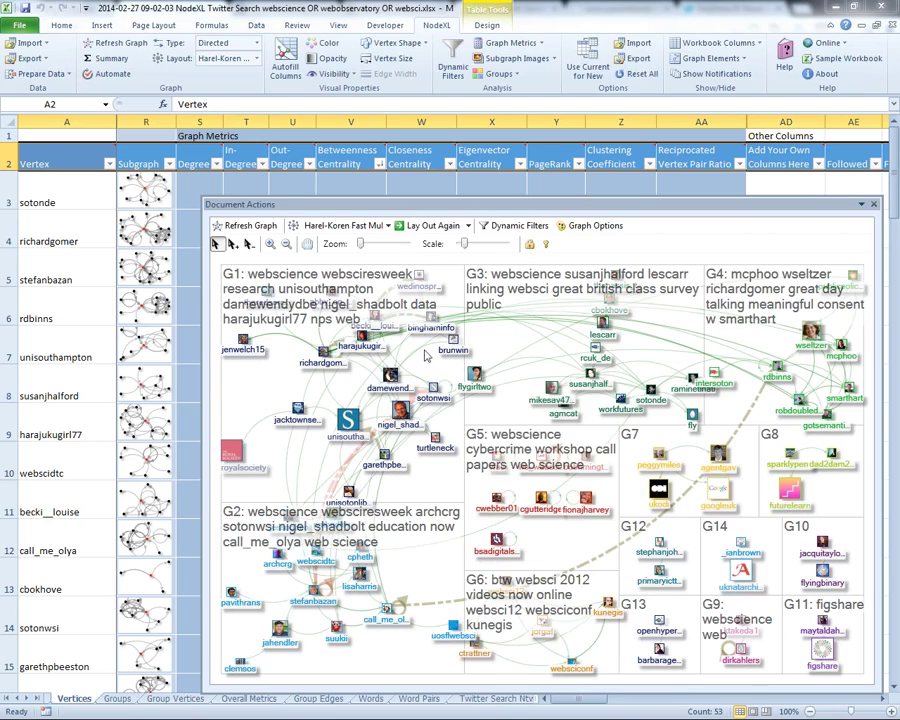
left_click(113, 62)
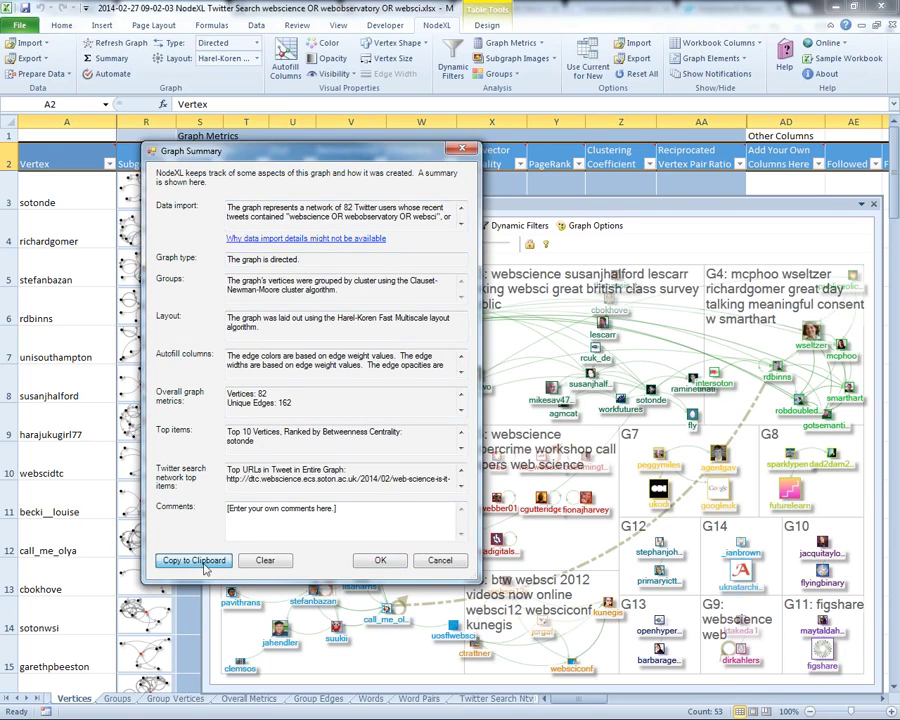
left_click(450, 564)
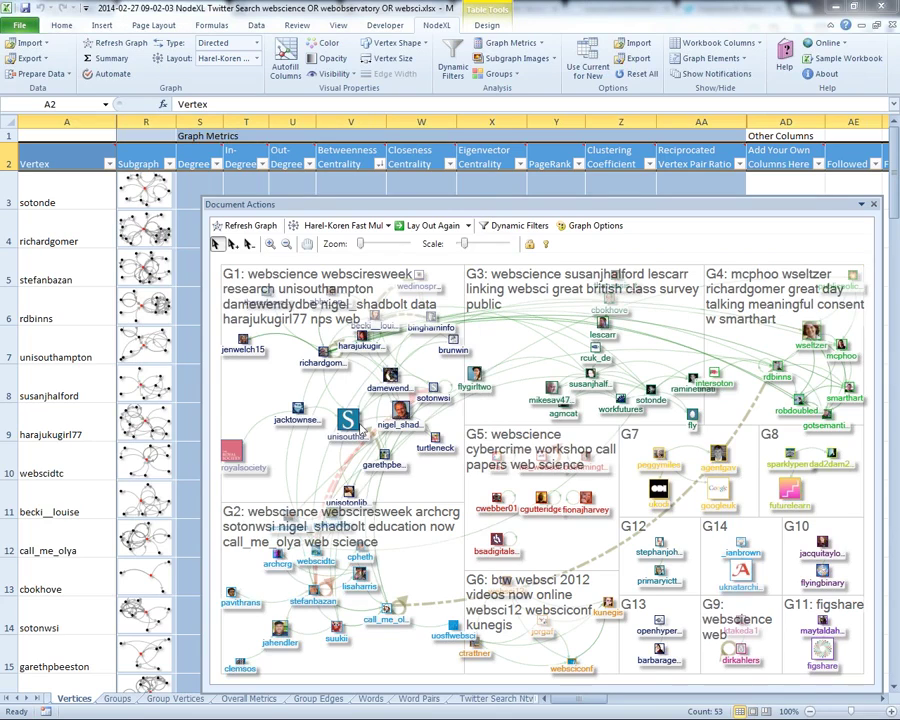
left_click(28, 58)
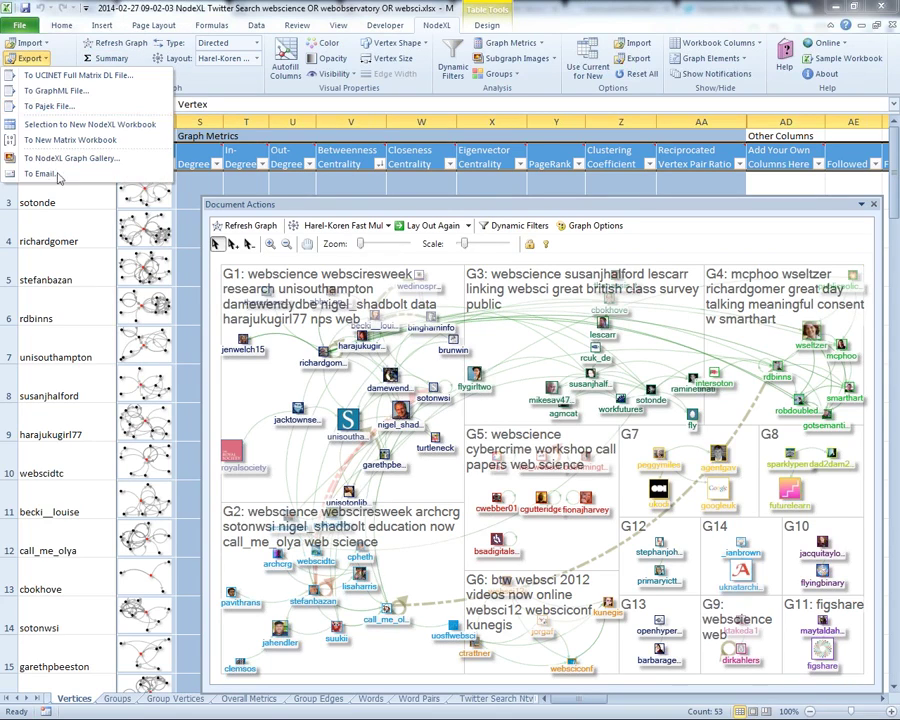
left_click(42, 173)
double_click(287, 248)
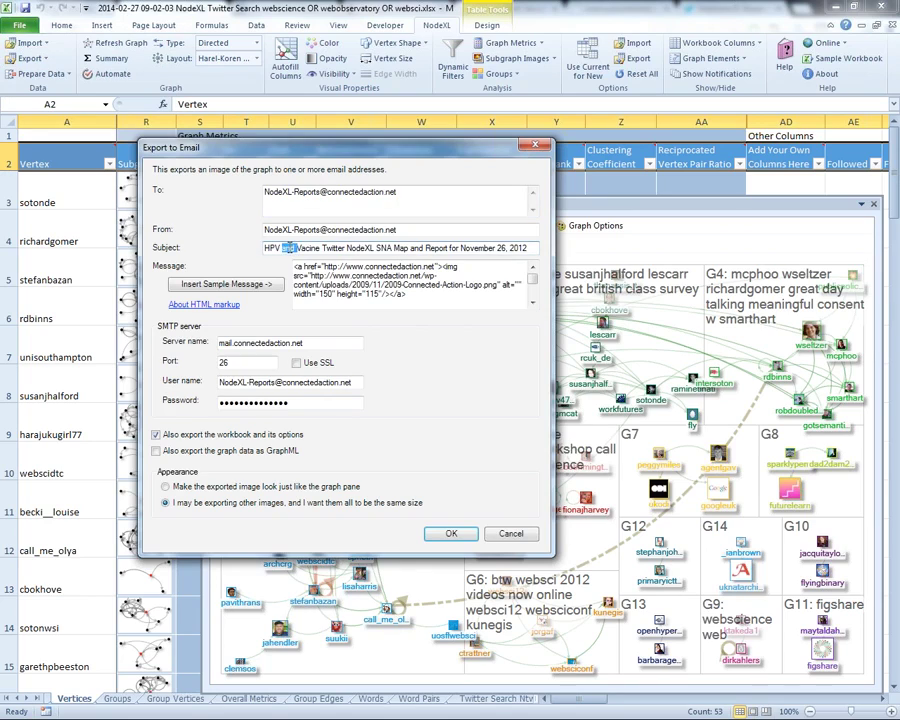
key("ctrl+a")
key("Delete")
left_click(433, 197)
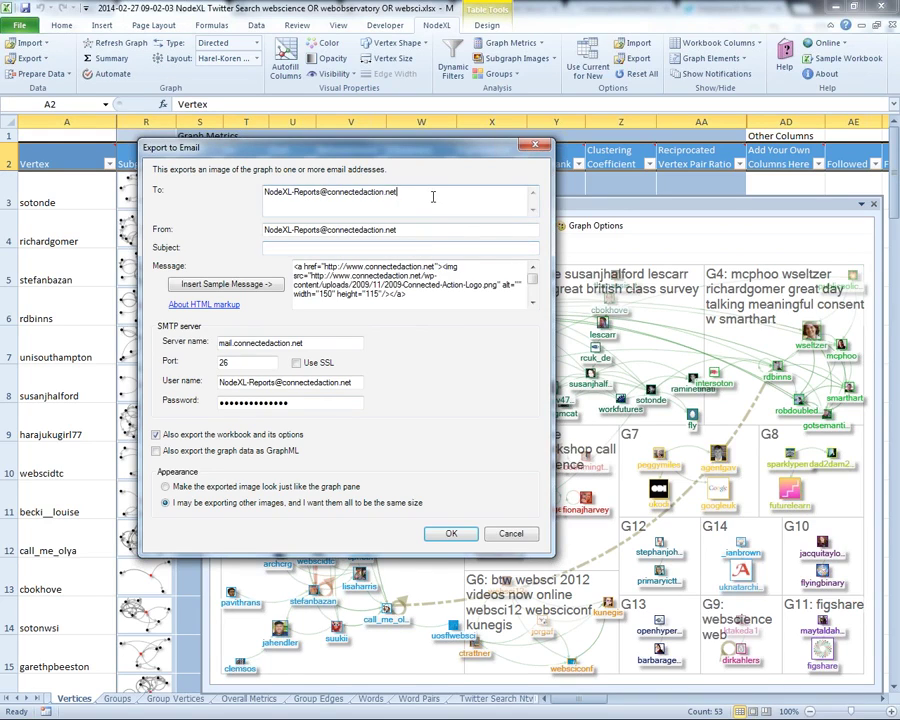
left_click(382, 251)
left_click(511, 535)
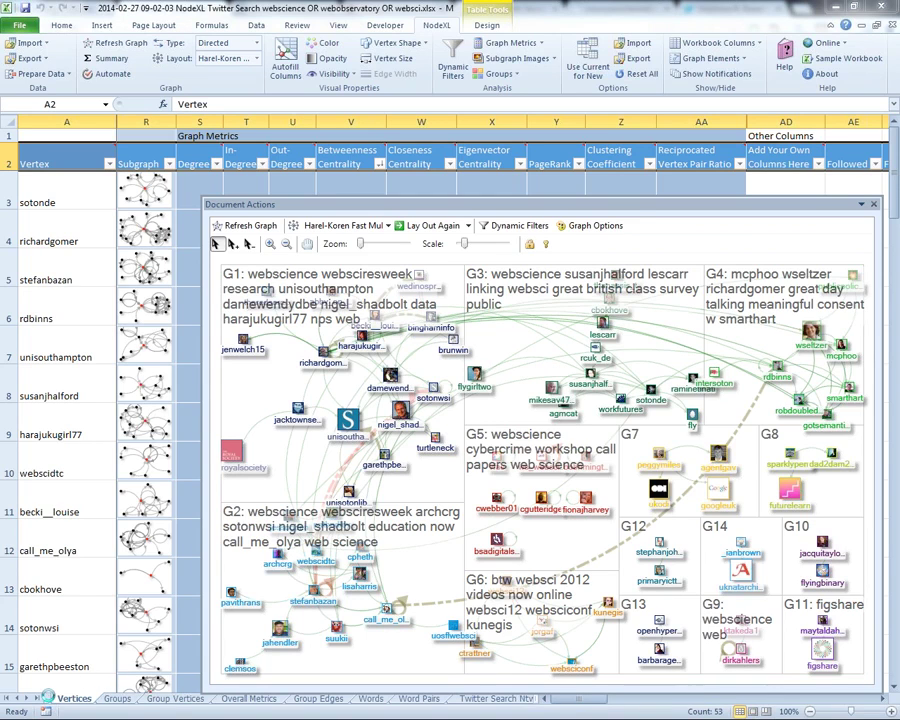
On the Edges worksheet, widen the Tweet Date column to fit its values and highlight the Tweet column's edges in the graph
left_click(48, 694)
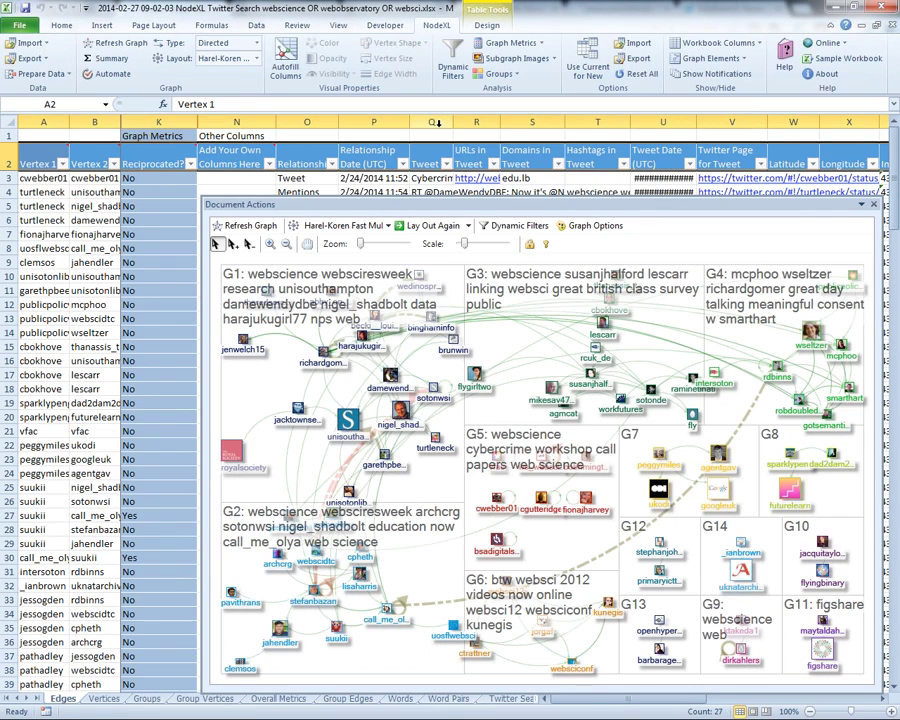
left_click(437, 122)
right_click(437, 124)
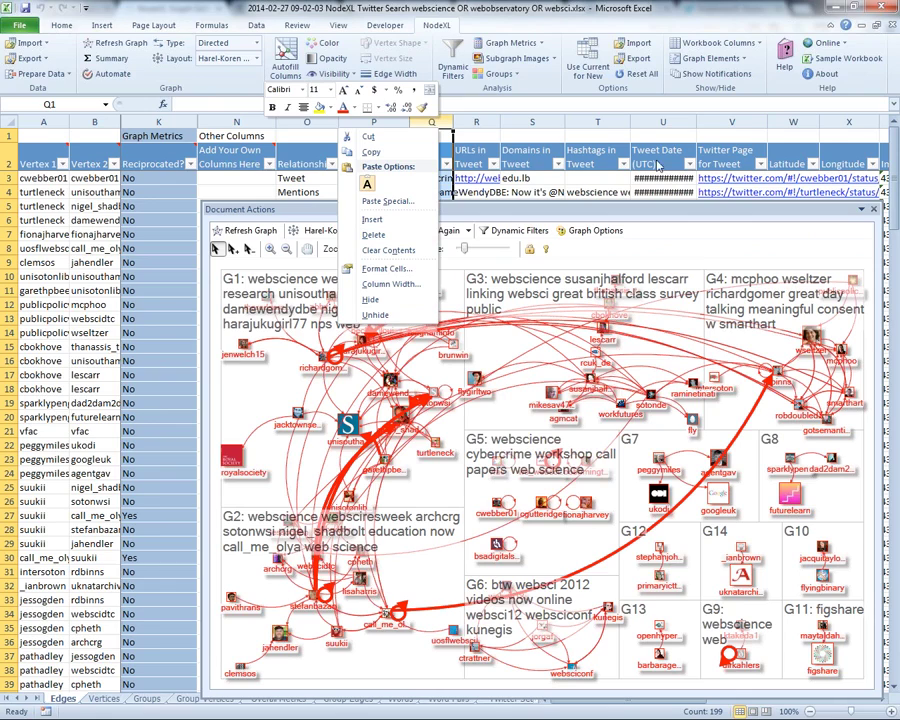
key("Escape")
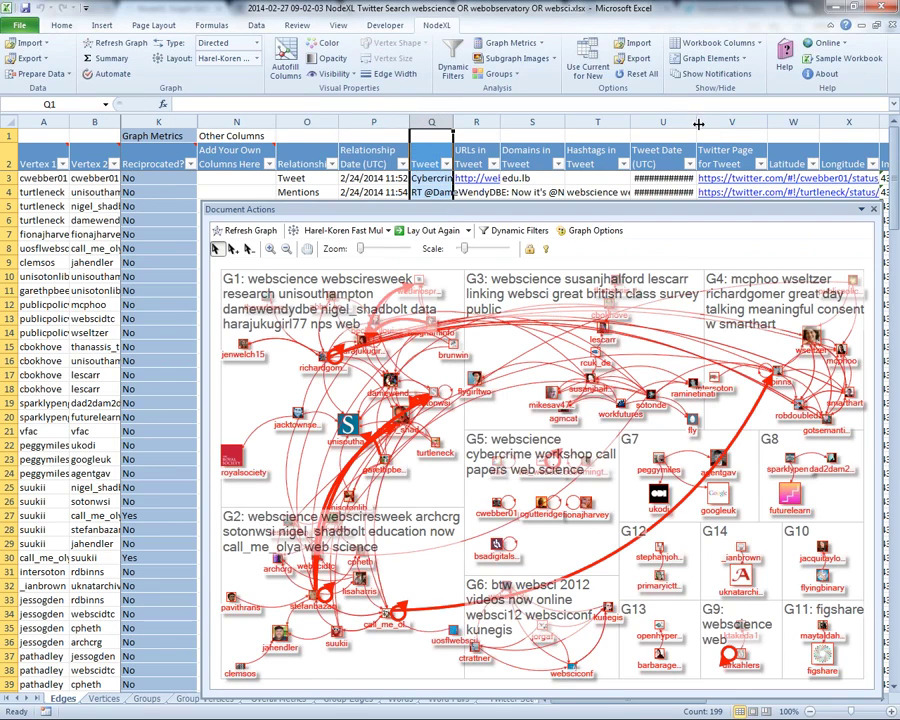
left_click(424, 161)
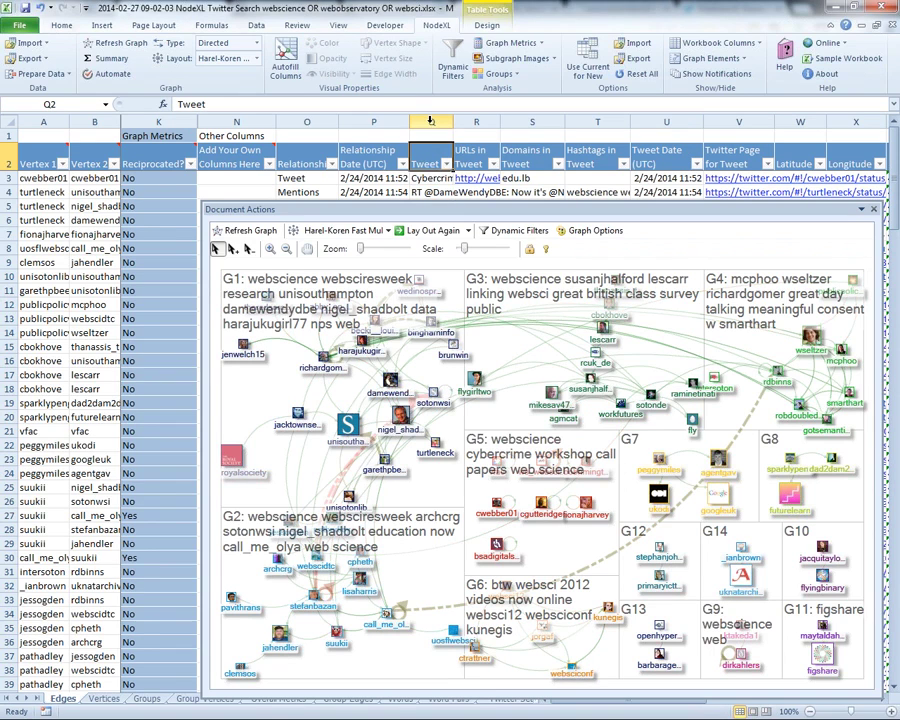
left_click(431, 121)
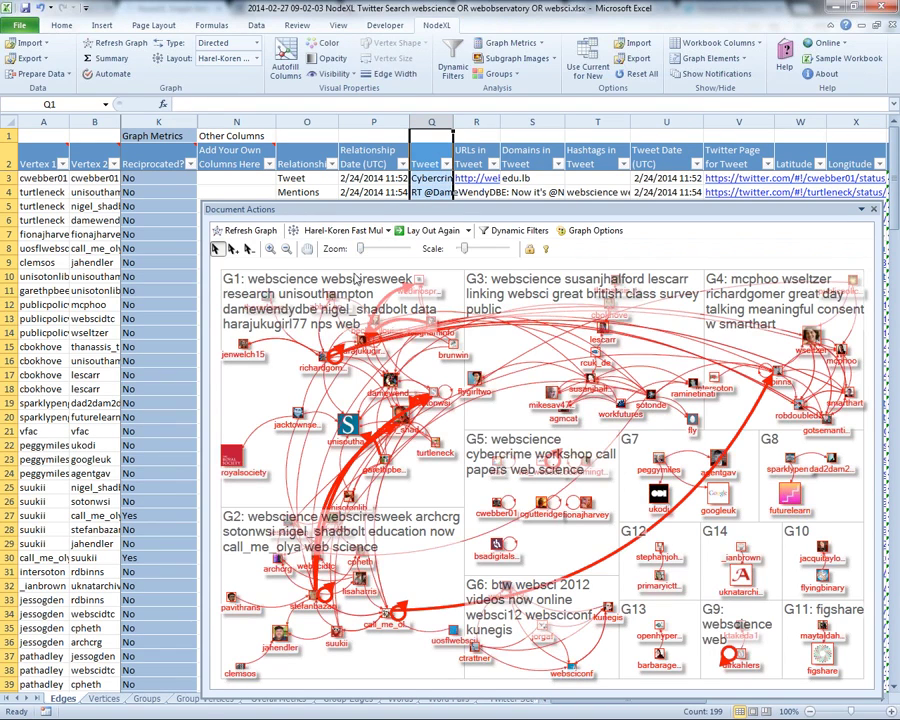
left_click(42, 160)
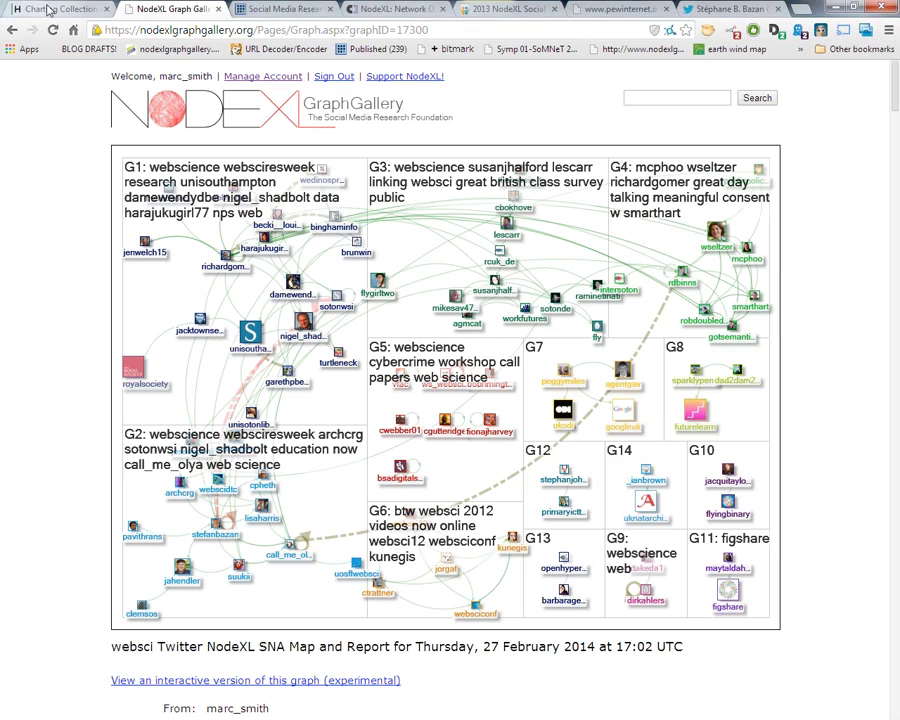
Open the shared Hackpad notes, switch to the NodeXL workbook in Excel, and review the Twitter Search Network import settings without importing
left_click(48, 10)
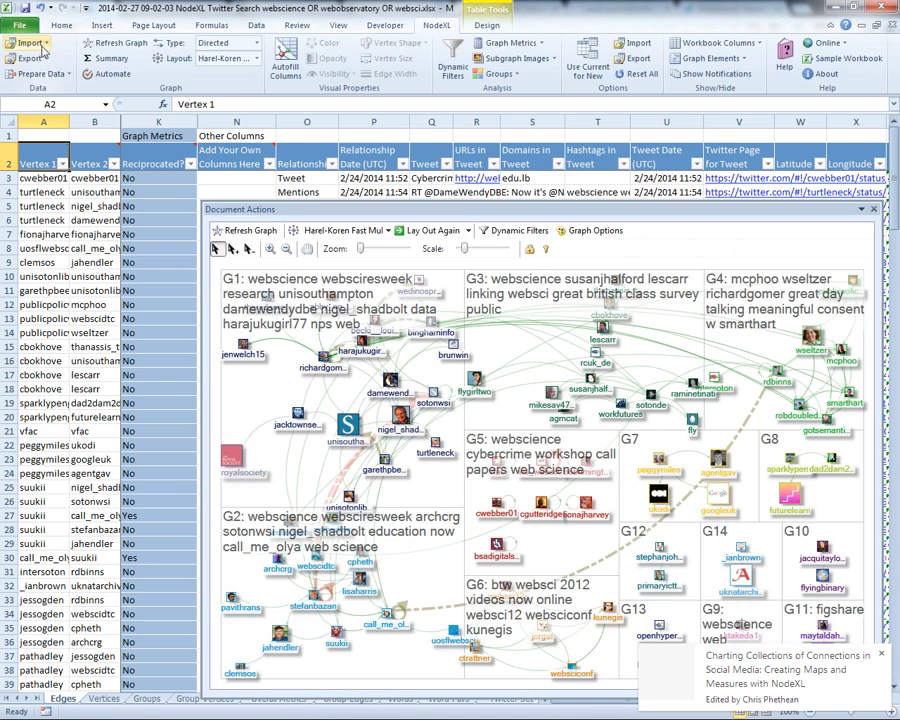
left_click(28, 43)
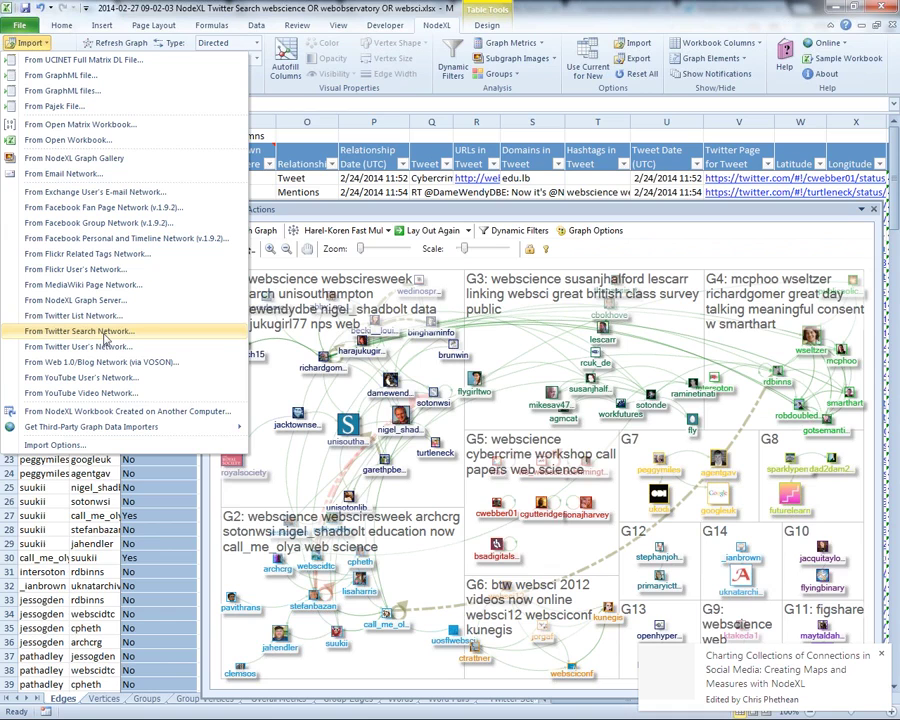
left_click(103, 334)
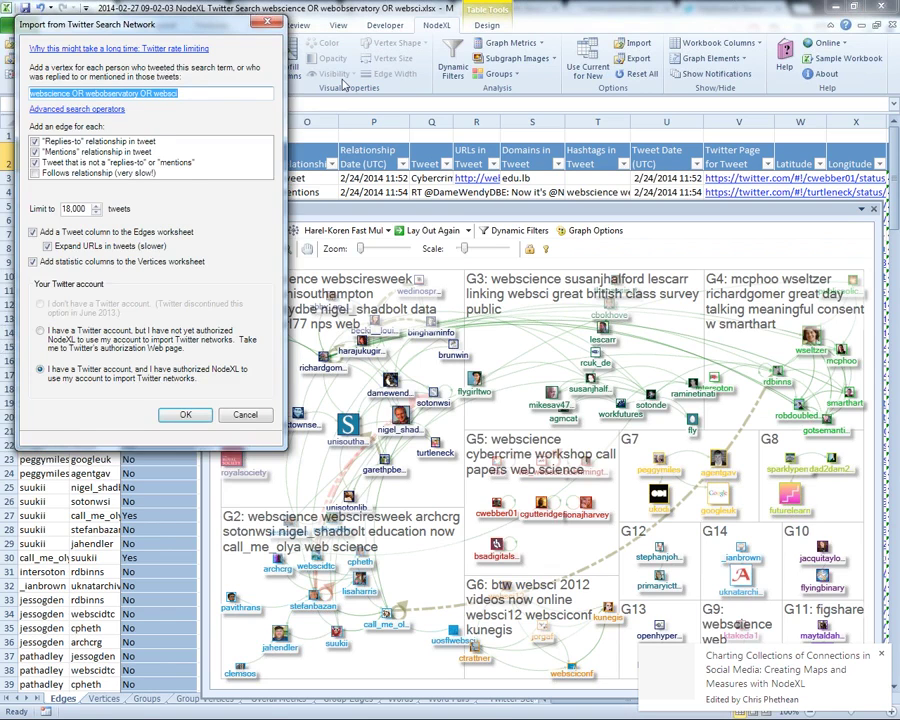
left_click_drag(136, 13, 534, 87)
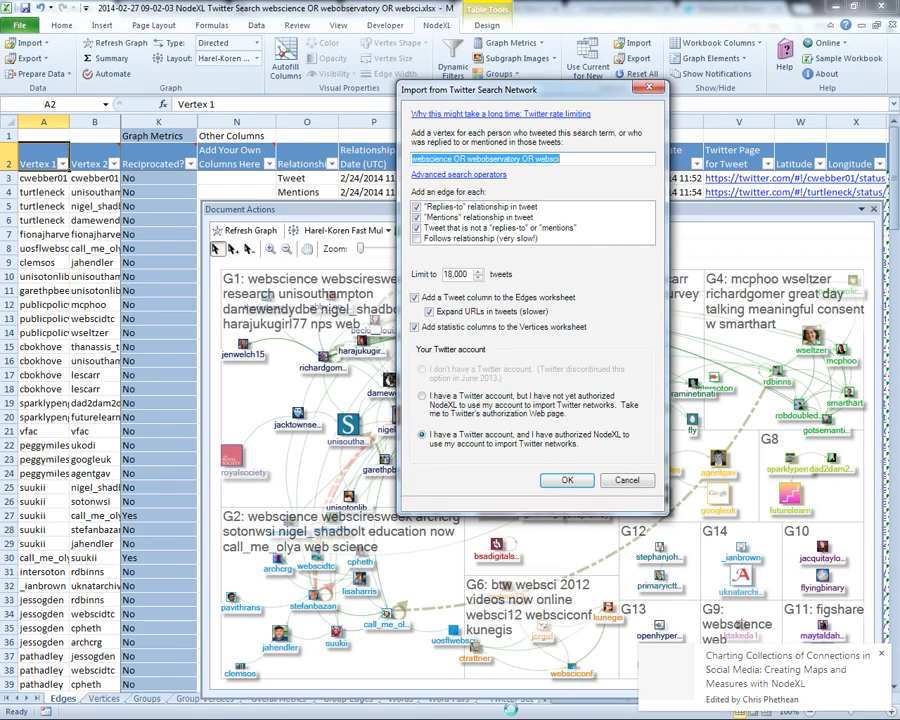
left_click(627, 480)
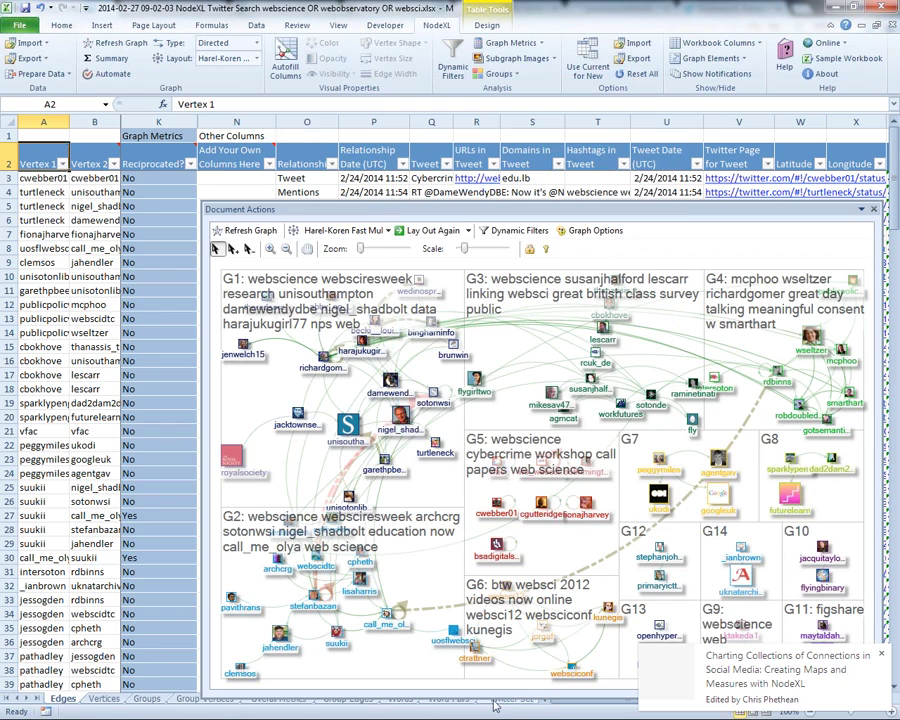
On the Twitter Search Ntwrk Top Items worksheet, uncover the tables and highlight the entire graph's top URLs with their counts
left_click(513, 708)
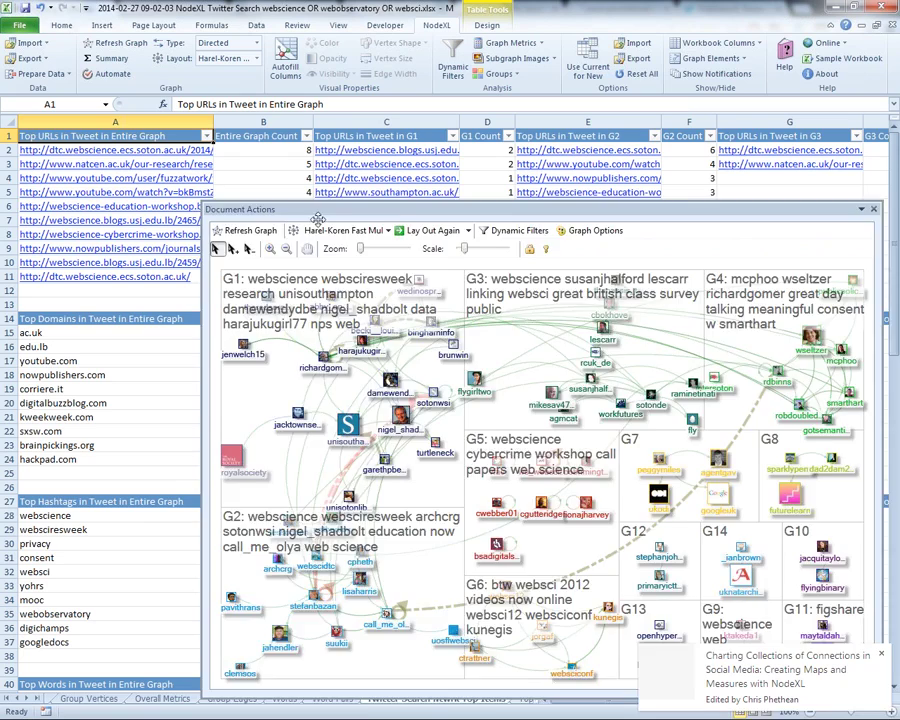
left_click_drag(317, 218, 683, 347)
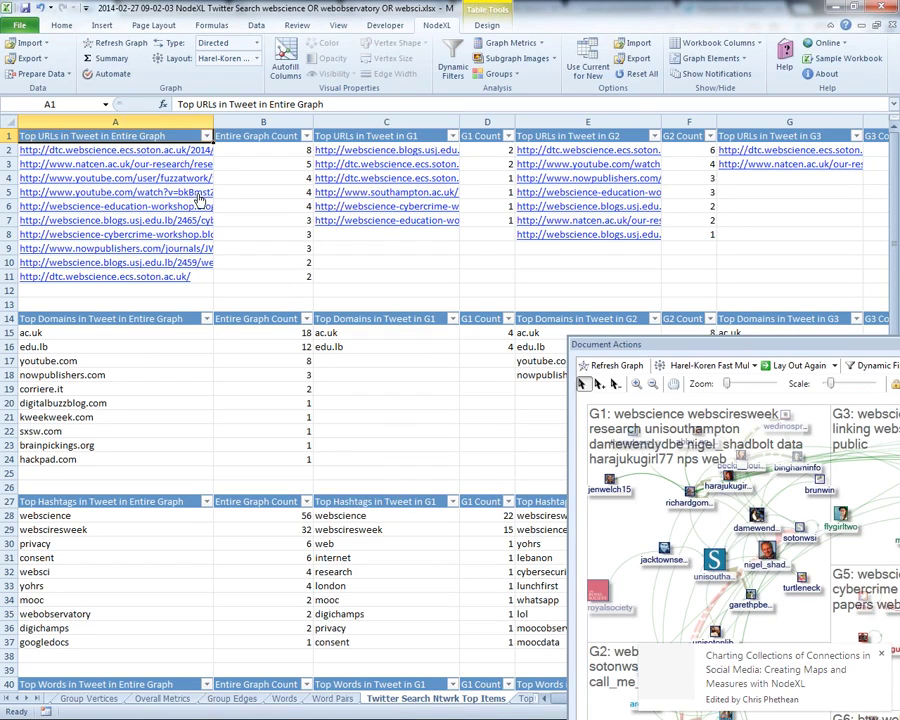
left_click_drag(255, 149, 44, 285)
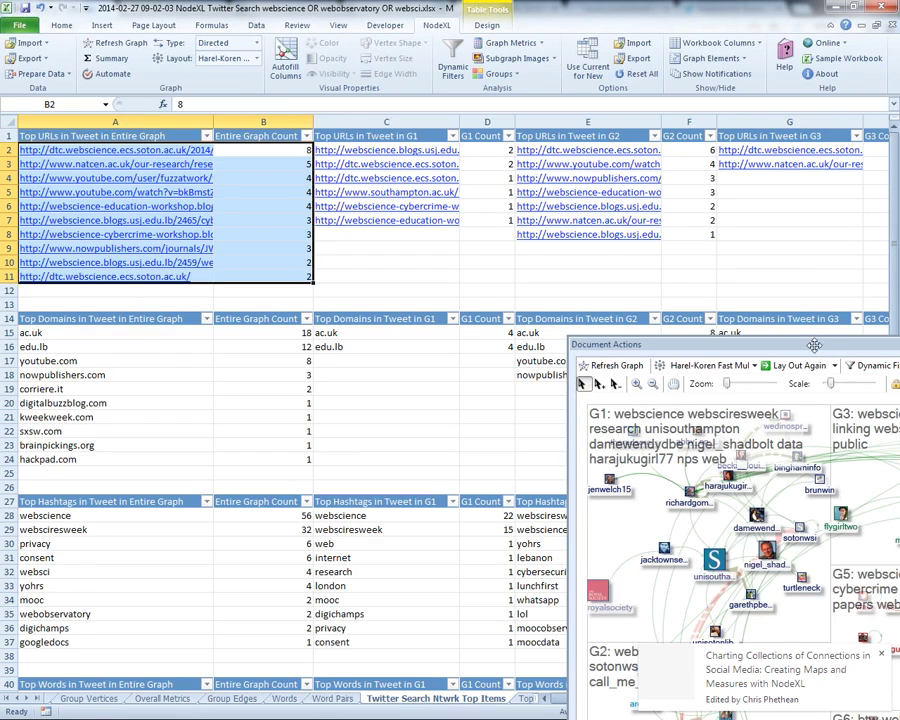
left_click_drag(726, 327, 552, 283)
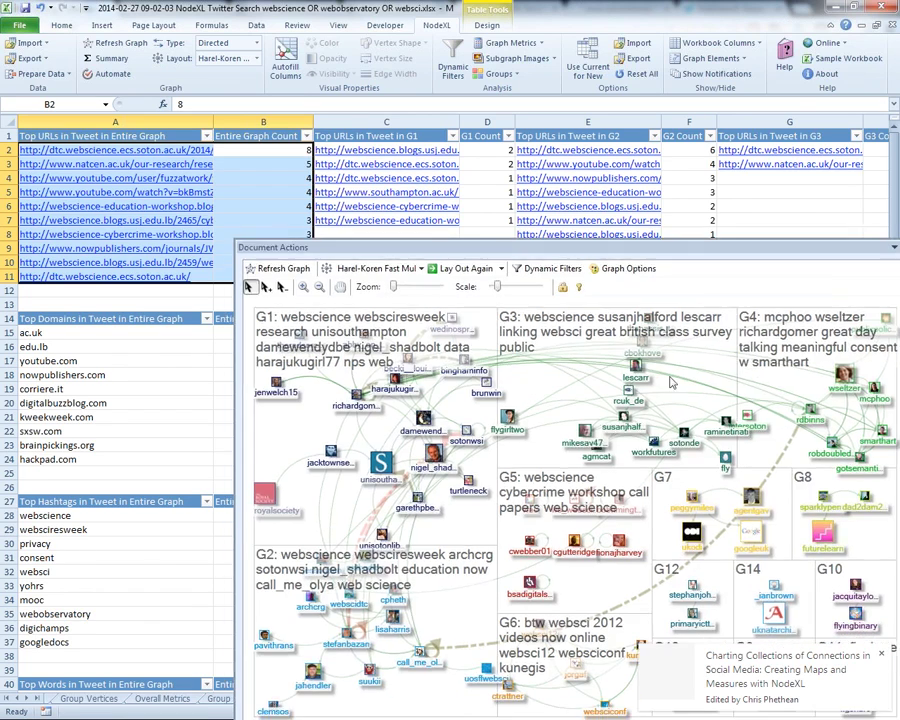
Review the top domains, hashtags, words, word pairs, replied-to, mentioned and tweeter lists, and move the graph pane back over the worksheet
left_click(155, 580)
scroll(155, 580, "down", 1)
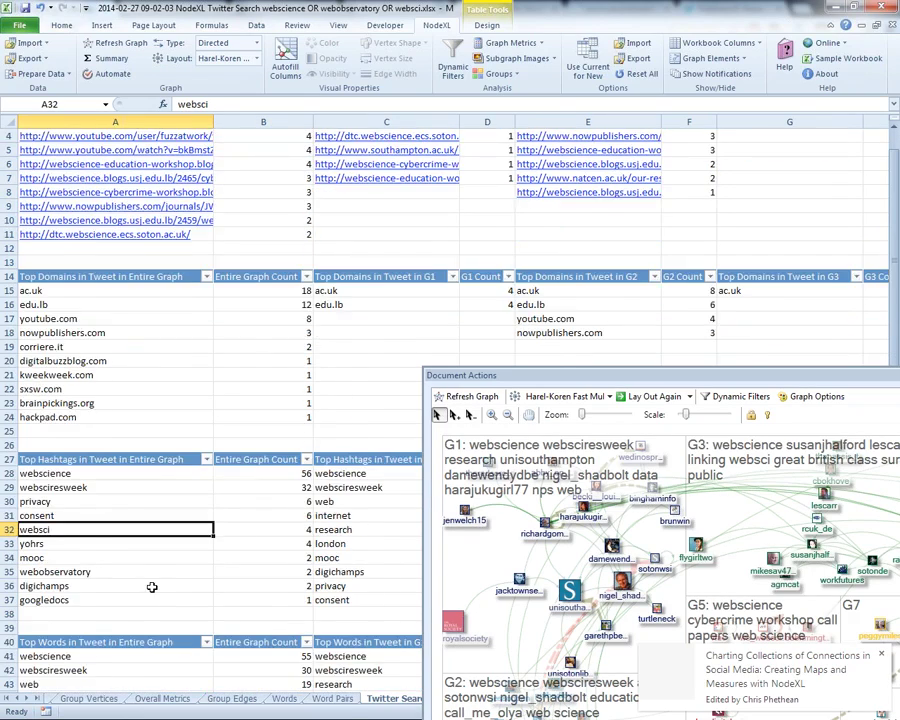
scroll(152, 587, "down", 11)
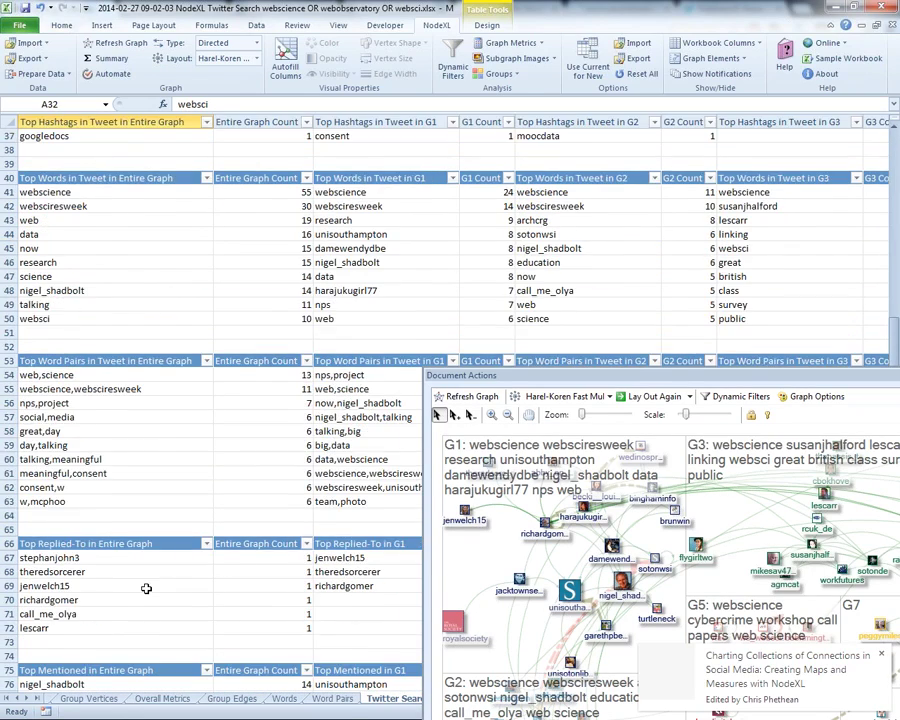
scroll(146, 588, "down", 10)
scroll(151, 597, "up", 20)
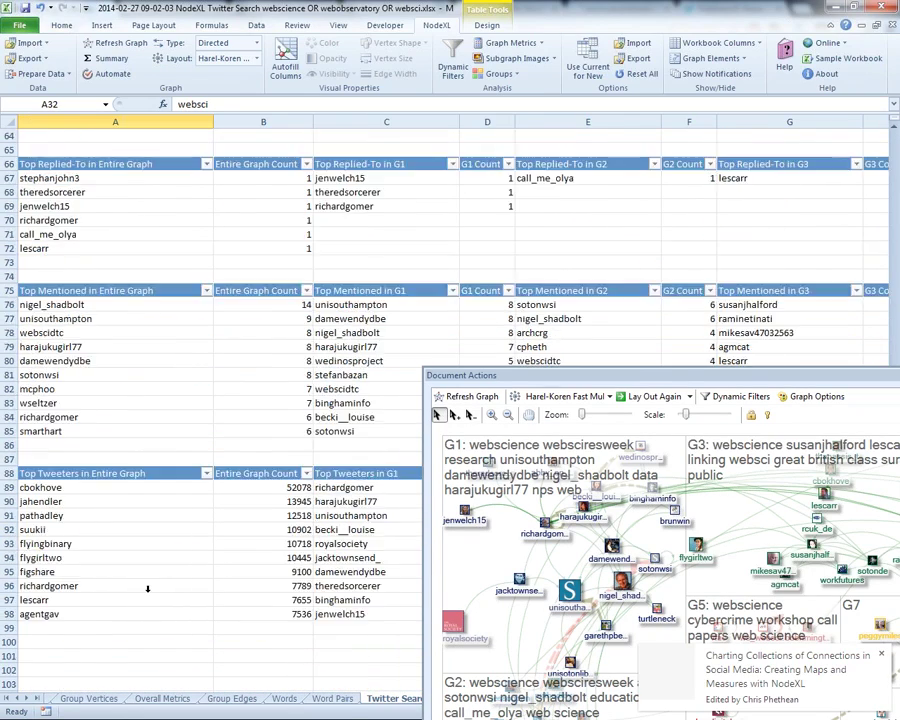
left_click_drag(838, 361, 760, 351)
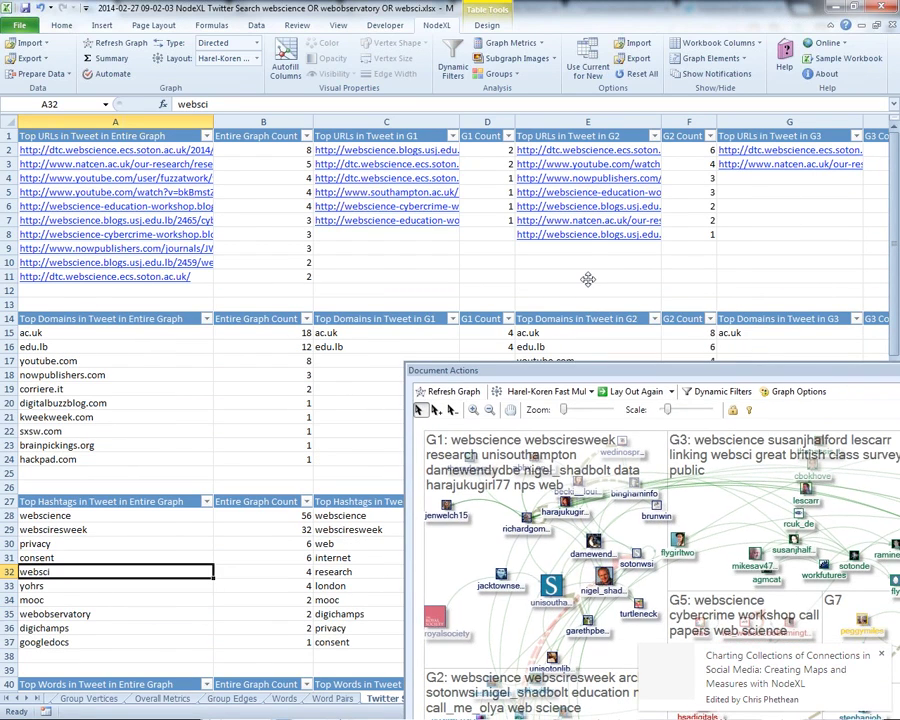
left_click_drag(588, 279, 624, 213)
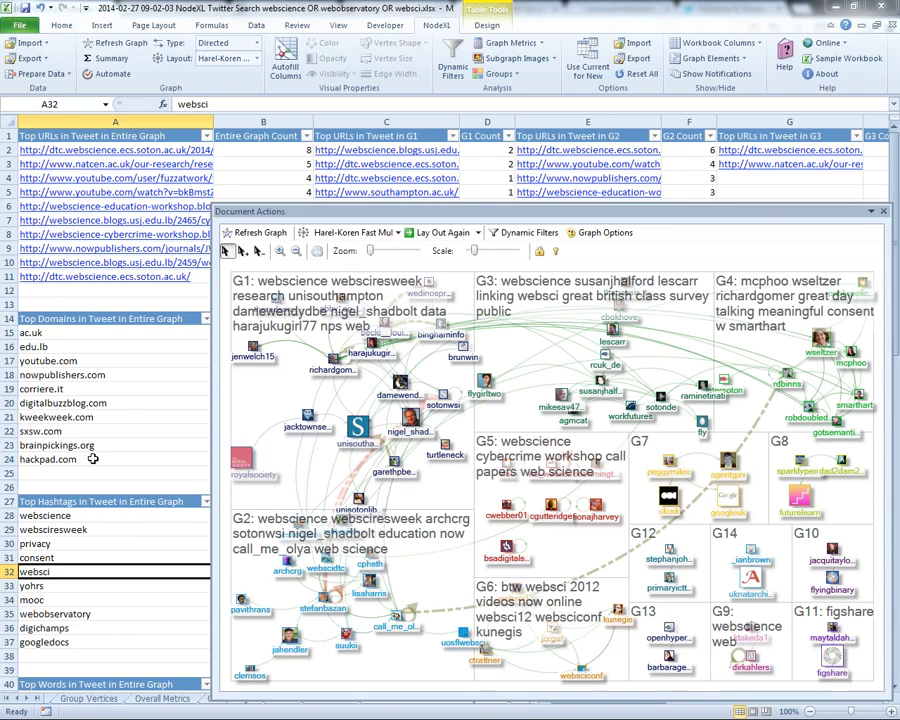
Try to open the graph's Dynamic Filters, then dismiss the dialogs and return to the worksheet
left_click(514, 232)
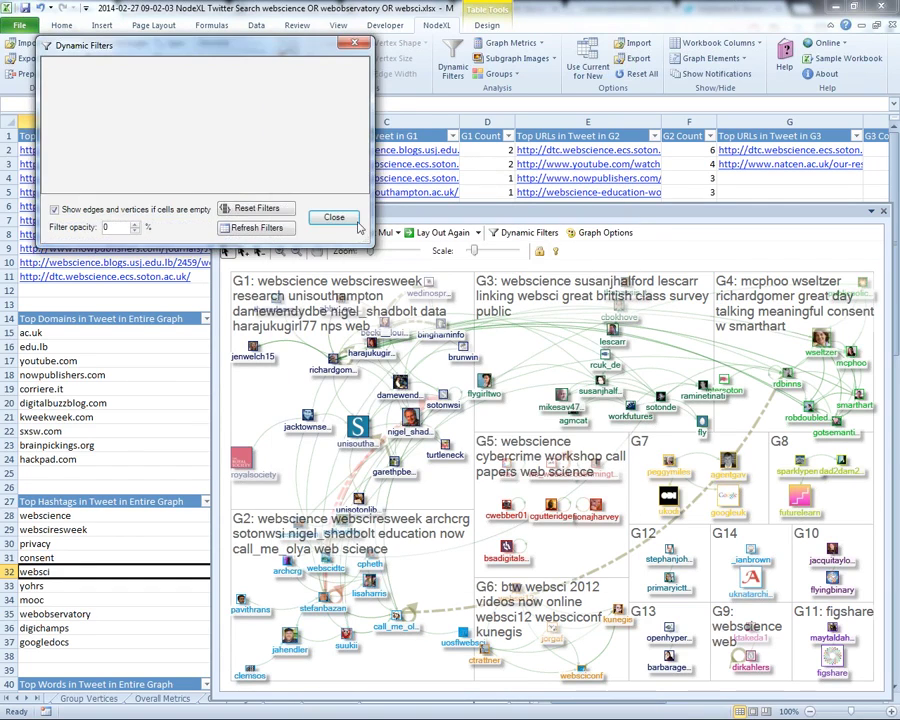
left_click(527, 234)
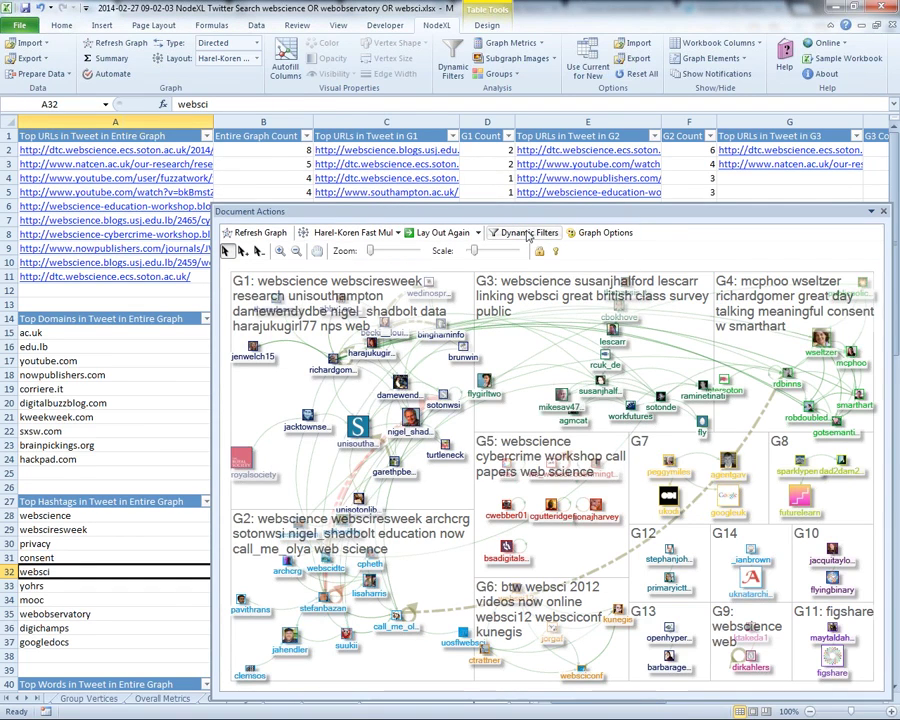
left_click(527, 234)
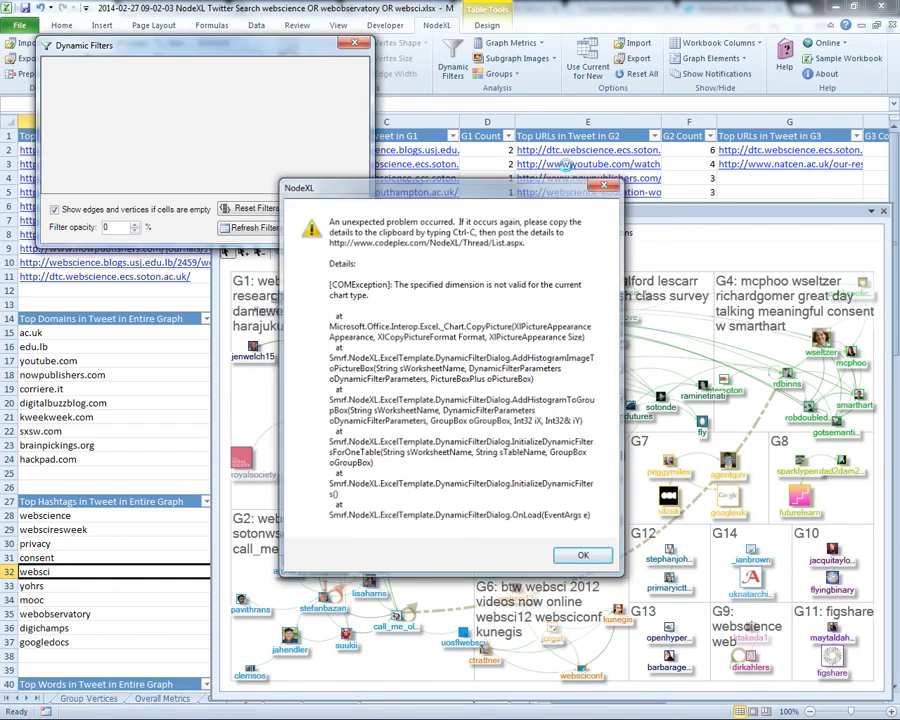
left_click(605, 183)
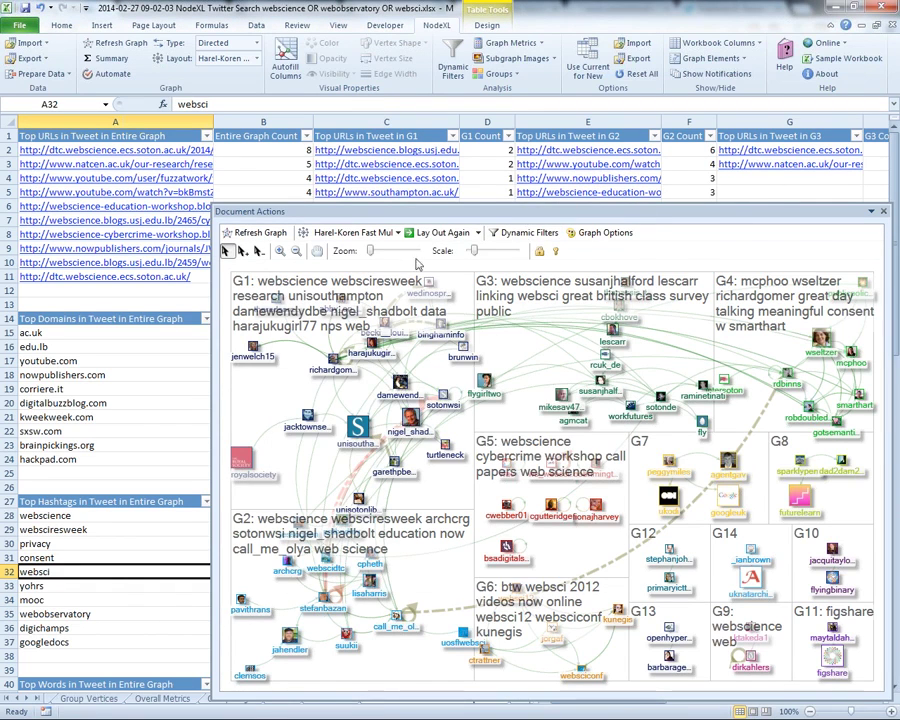
left_click(119, 350)
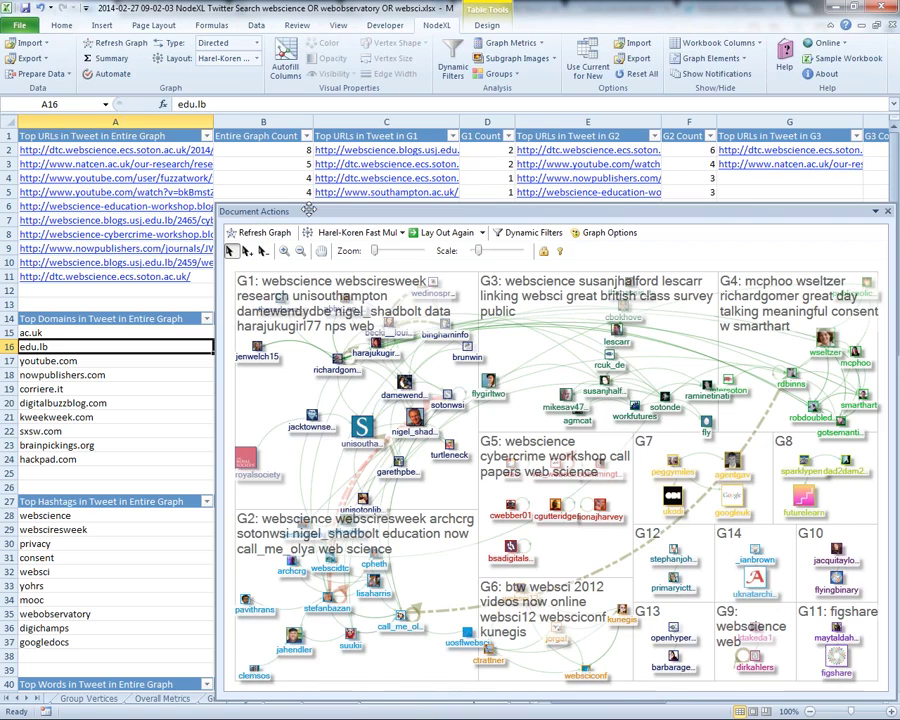
Uncover the sheet tabs and review the Word Pairs, Words, Group Edges and Overall Metrics worksheets
left_click_drag(309, 209, 322, 190)
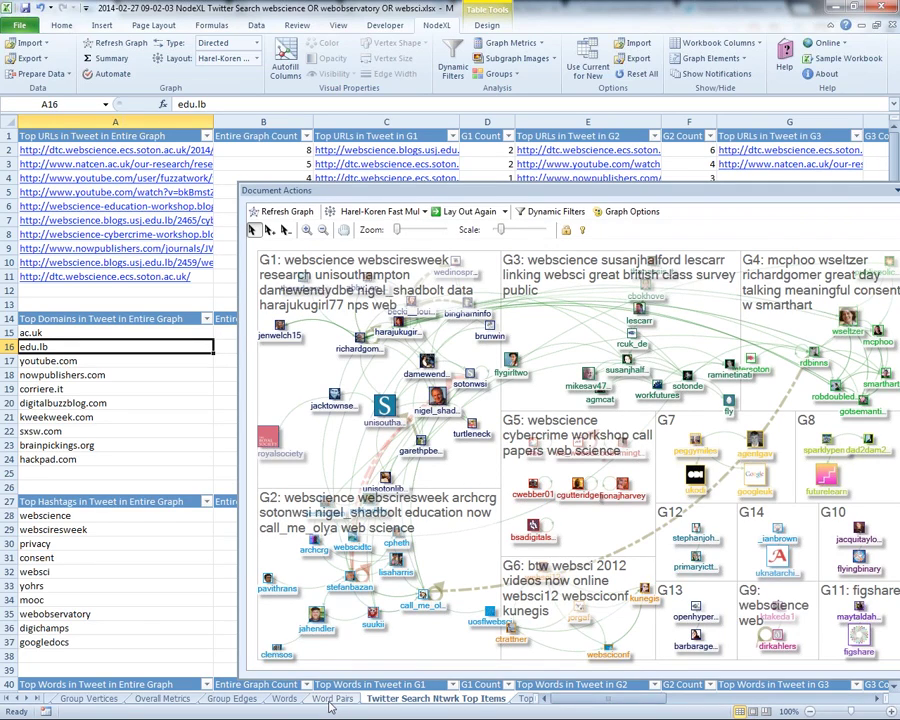
left_click(331, 702)
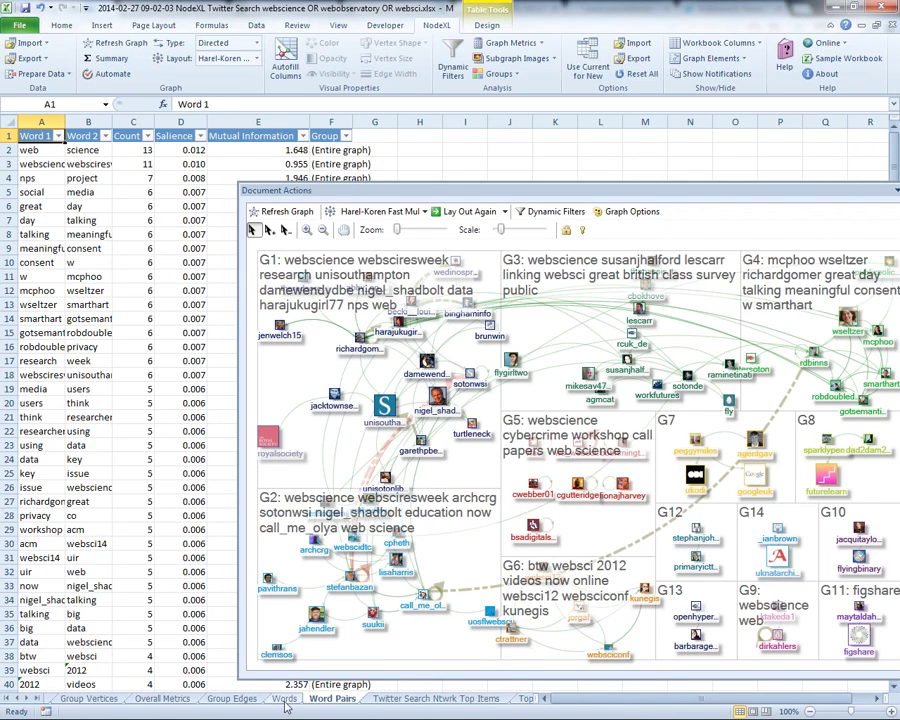
left_click(286, 702)
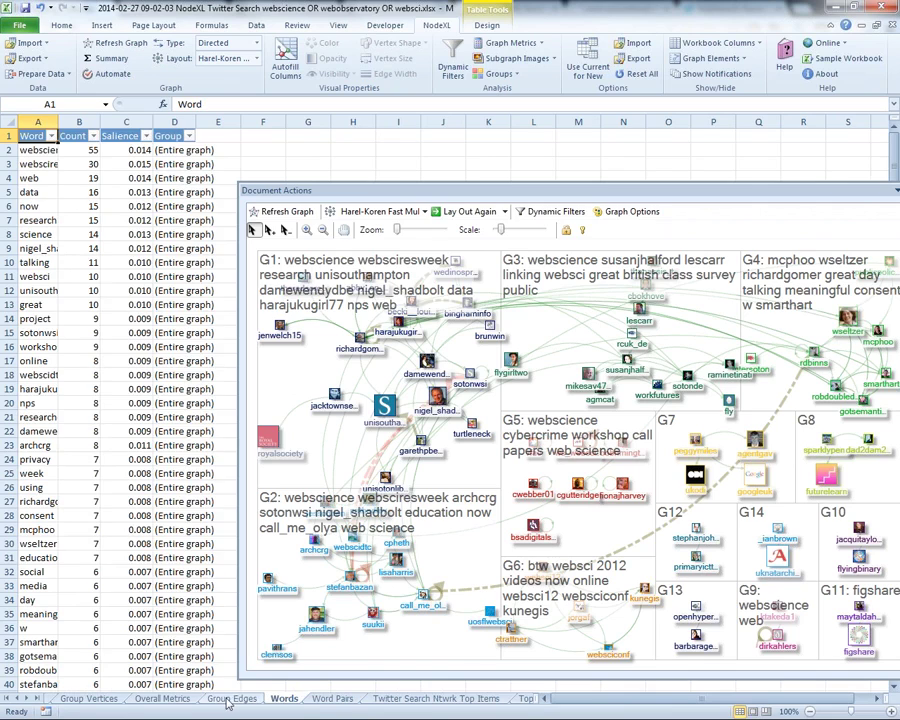
left_click(231, 699)
left_click(162, 699)
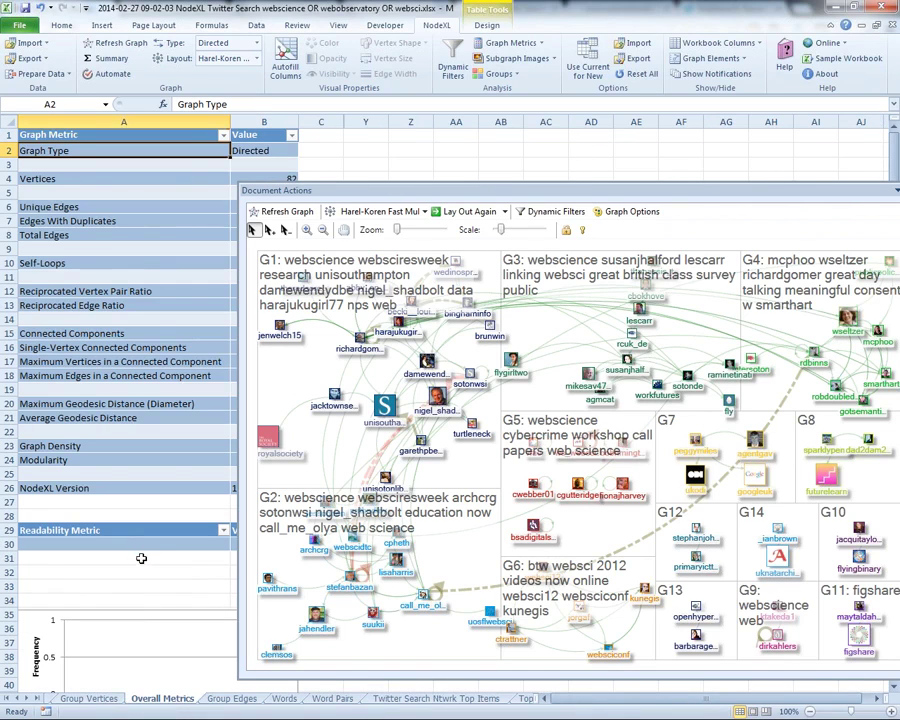
scroll(141, 559, "down", 6)
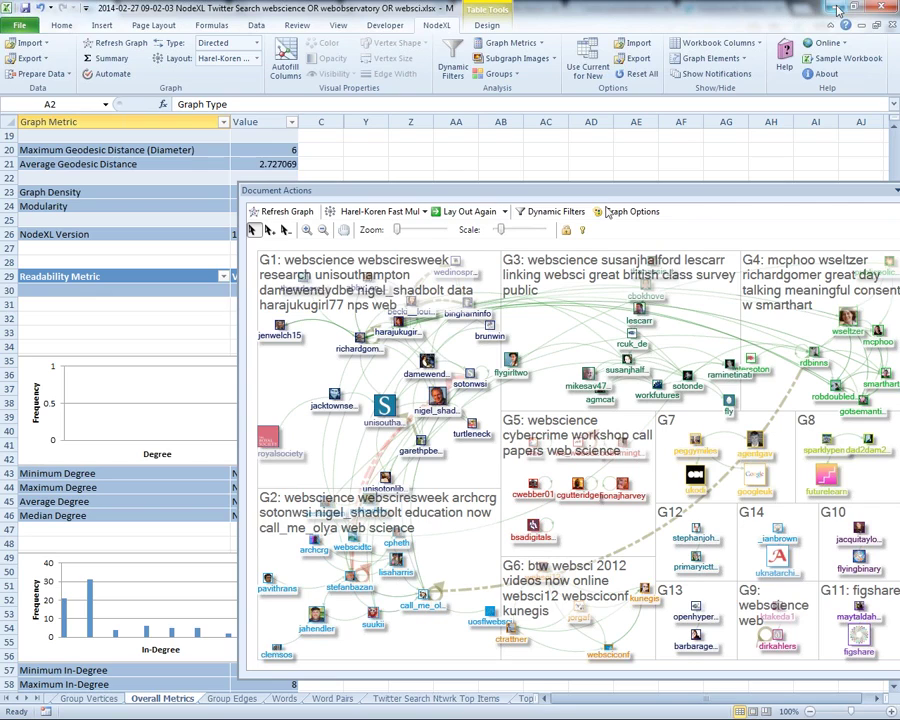
Fit the Vertex column on the Group Vertices worksheet to its contents, and view the vertex metrics on the Vertices worksheet
left_click(90, 699)
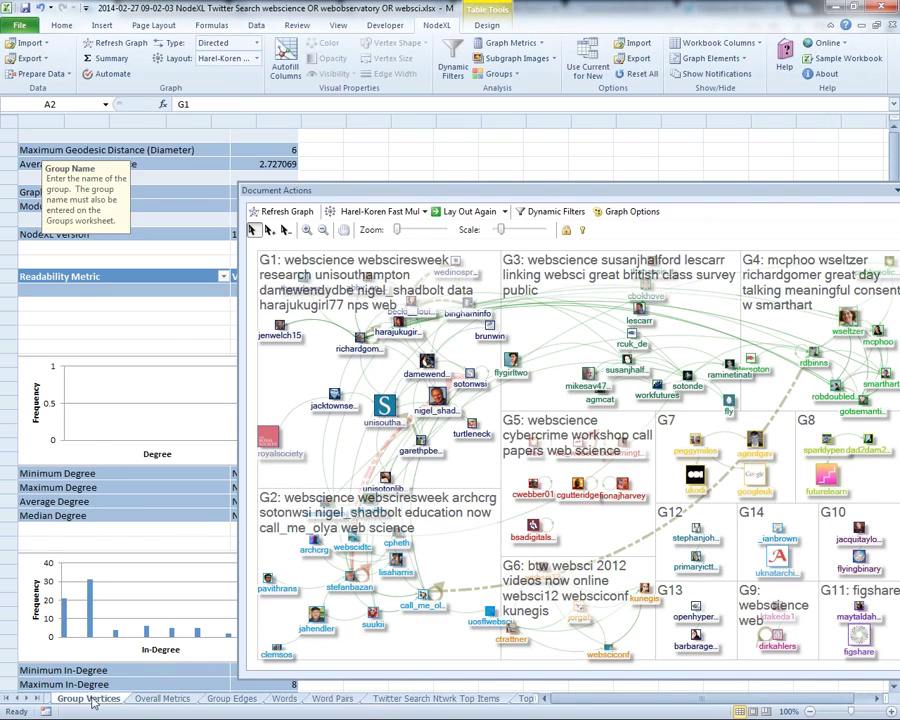
left_click(7, 699)
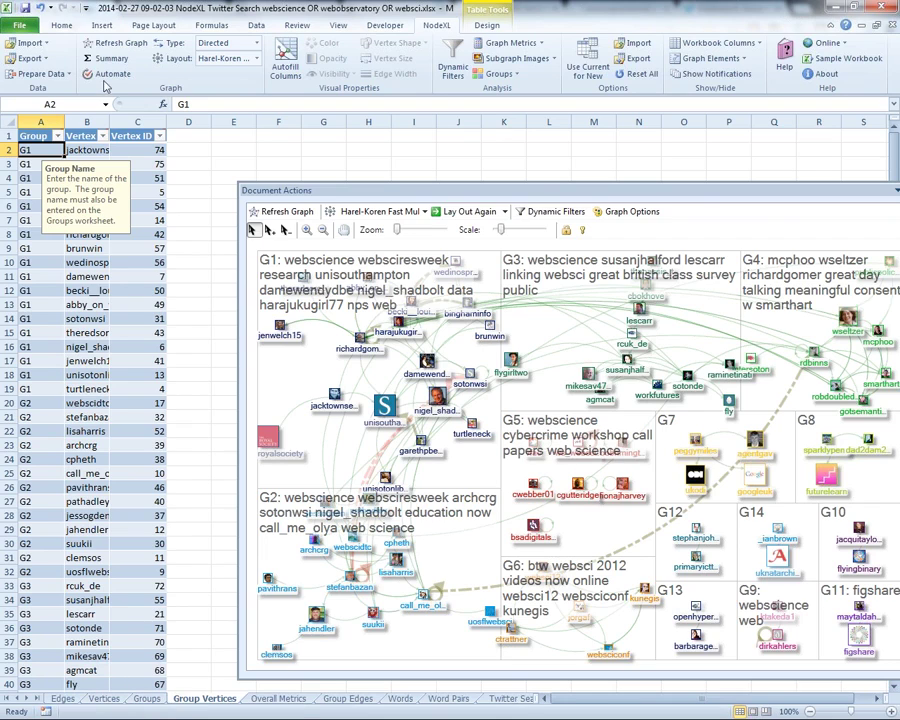
double_click(107, 121)
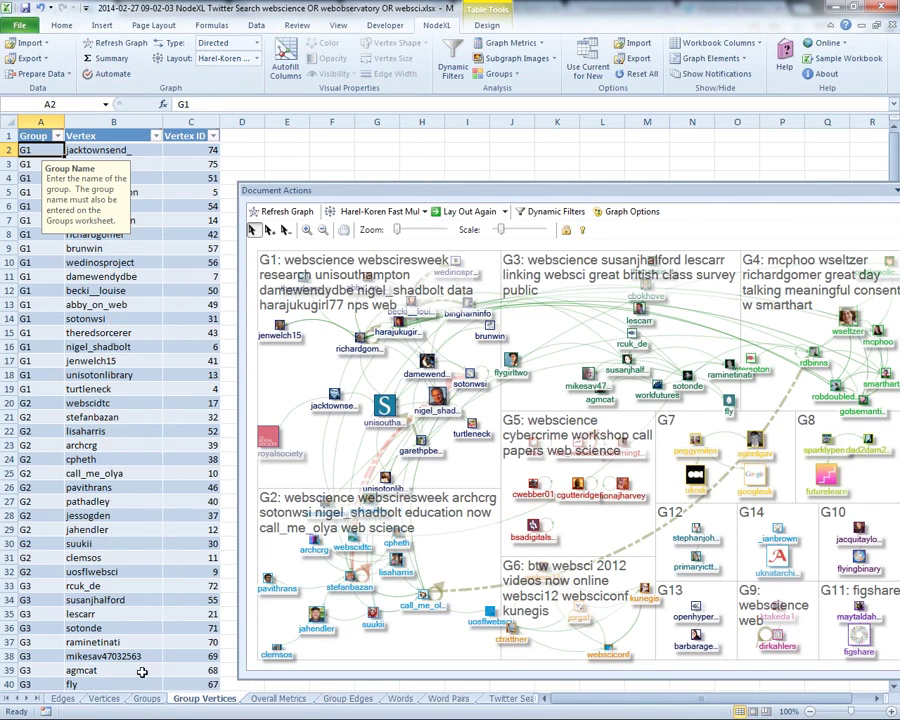
left_click(105, 700)
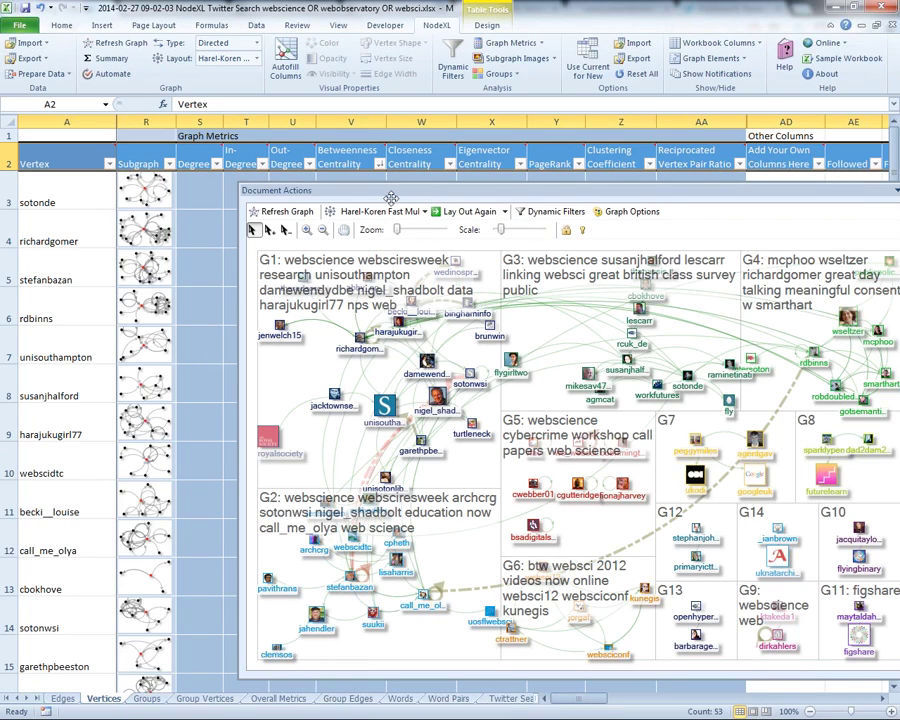
left_click_drag(391, 197, 348, 204)
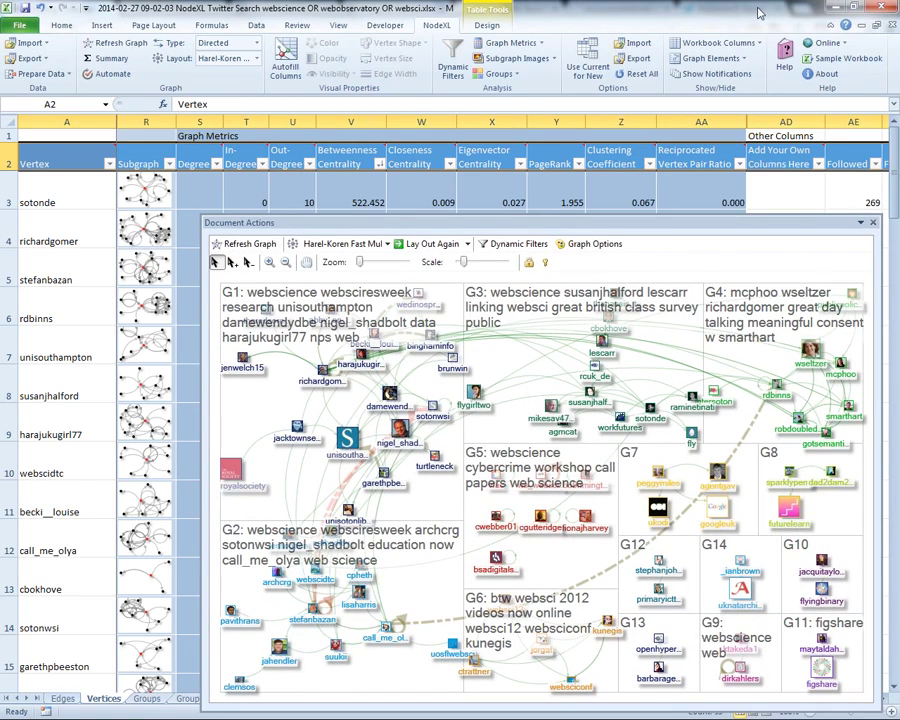
Switch to the browser and view the 2013 NodeXL SlideShare deck and the NodeXL CodePlex project home page
key("alt+Tab")
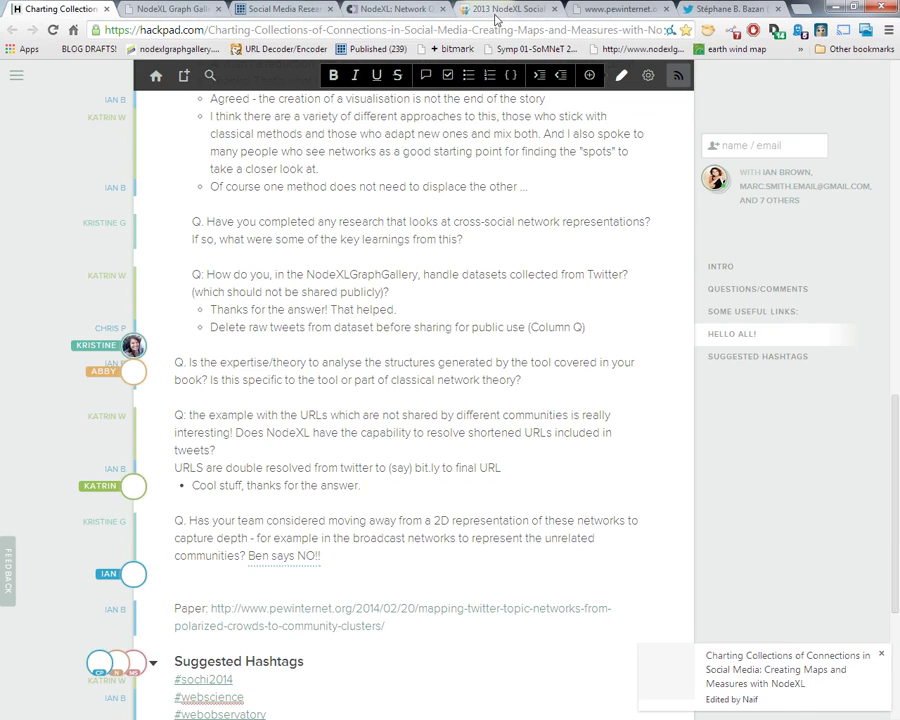
left_click(493, 10)
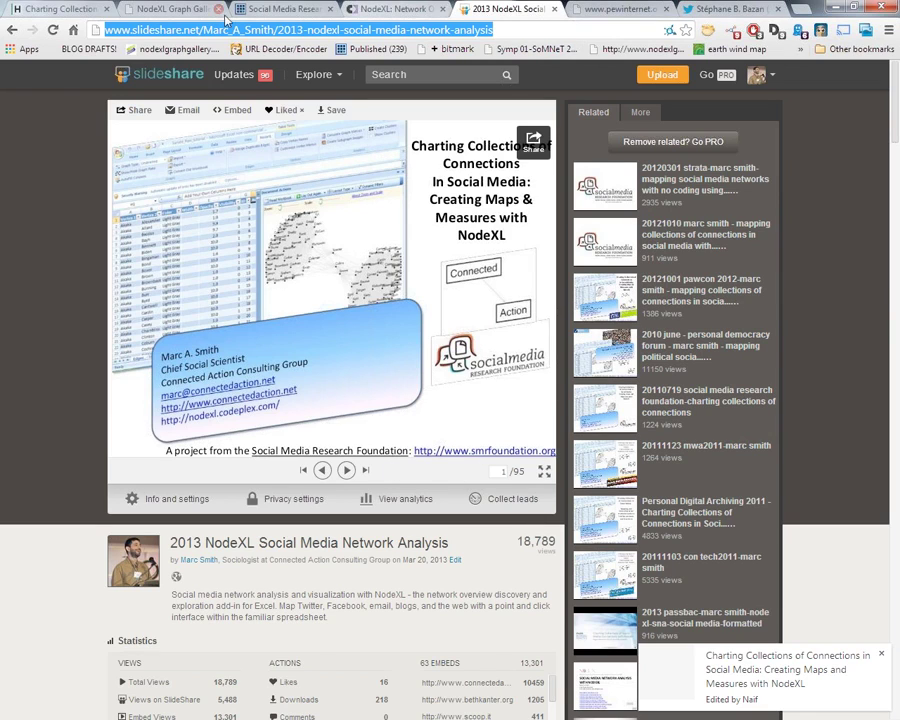
left_click(386, 12)
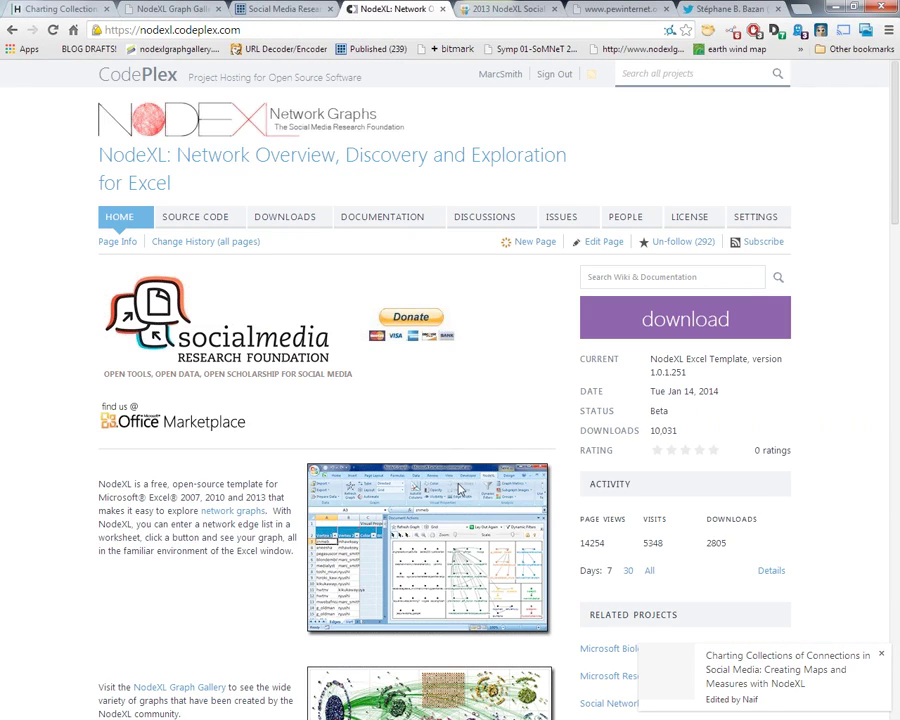
Look through the NodeXL project's Discussions and Documentation pages, including the Getting Started resources
left_click(490, 218)
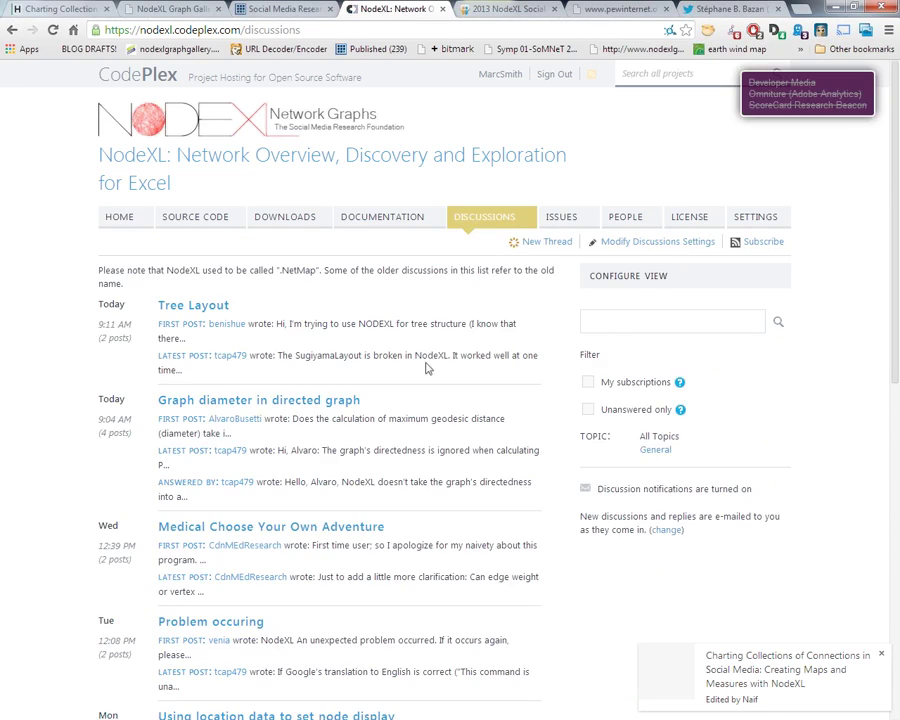
left_click(385, 228)
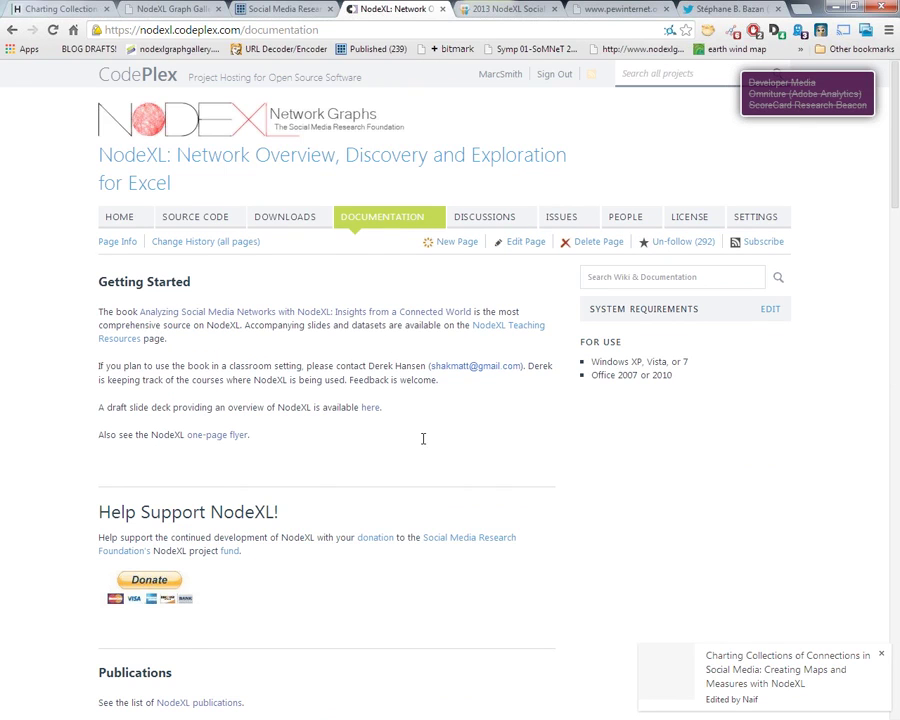
scroll(423, 438, "down", 3)
scroll(420, 447, "up", 3)
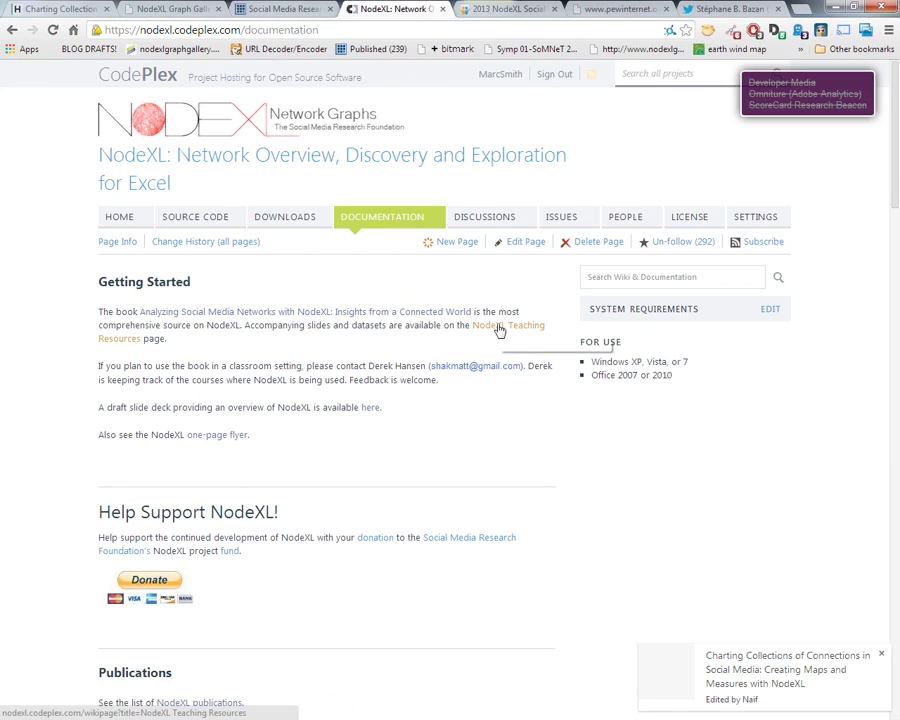
Open the NodeXL Teaching Resources page from the documentation and look through its book slides, sample files and assignments
left_click(499, 331)
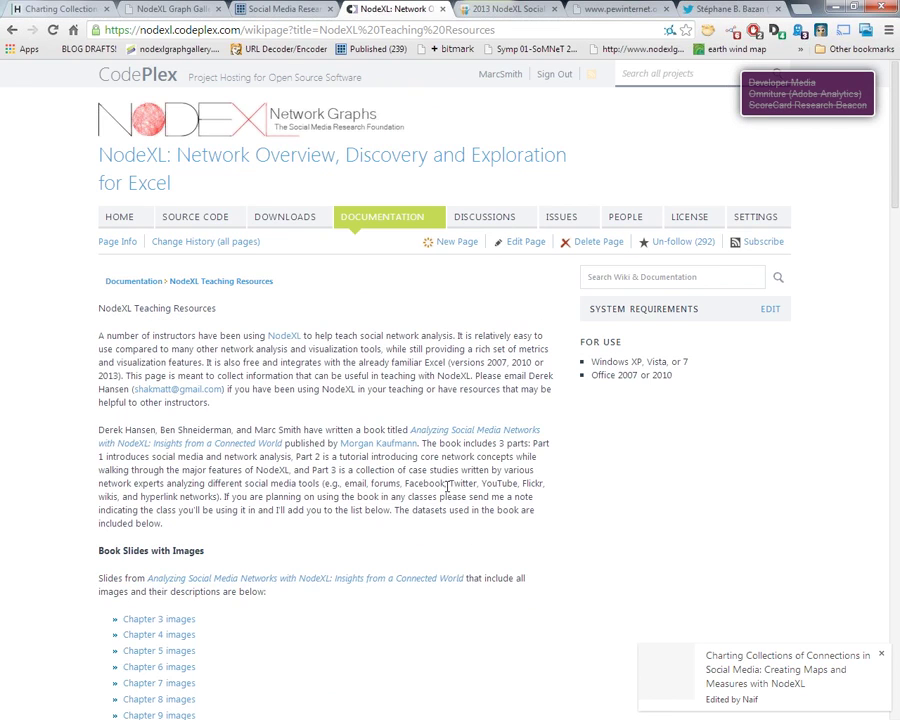
scroll(447, 487, "down", 1)
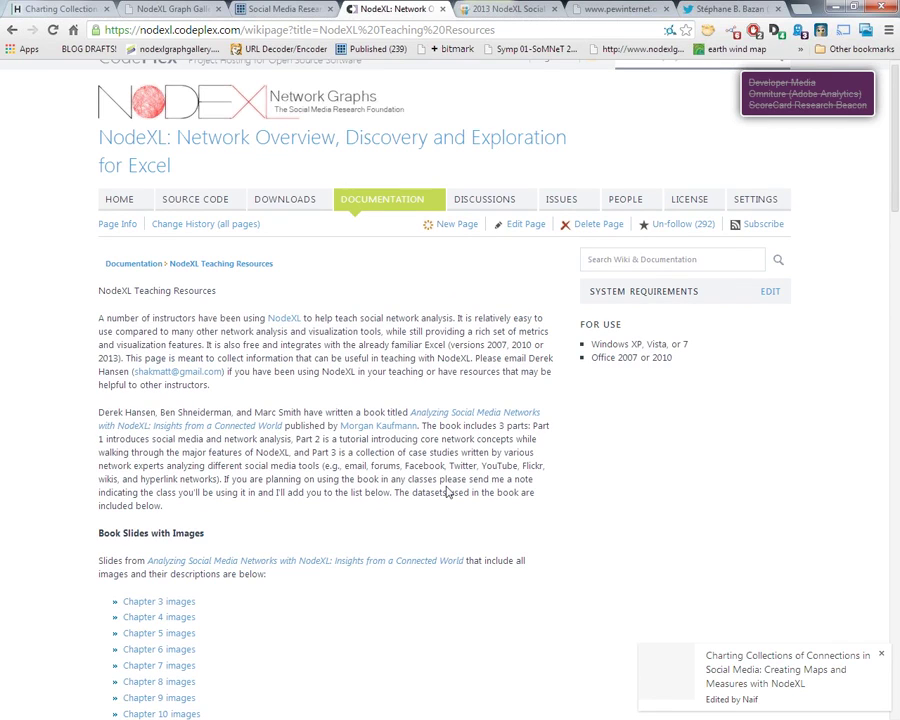
scroll(447, 491, "down", 3)
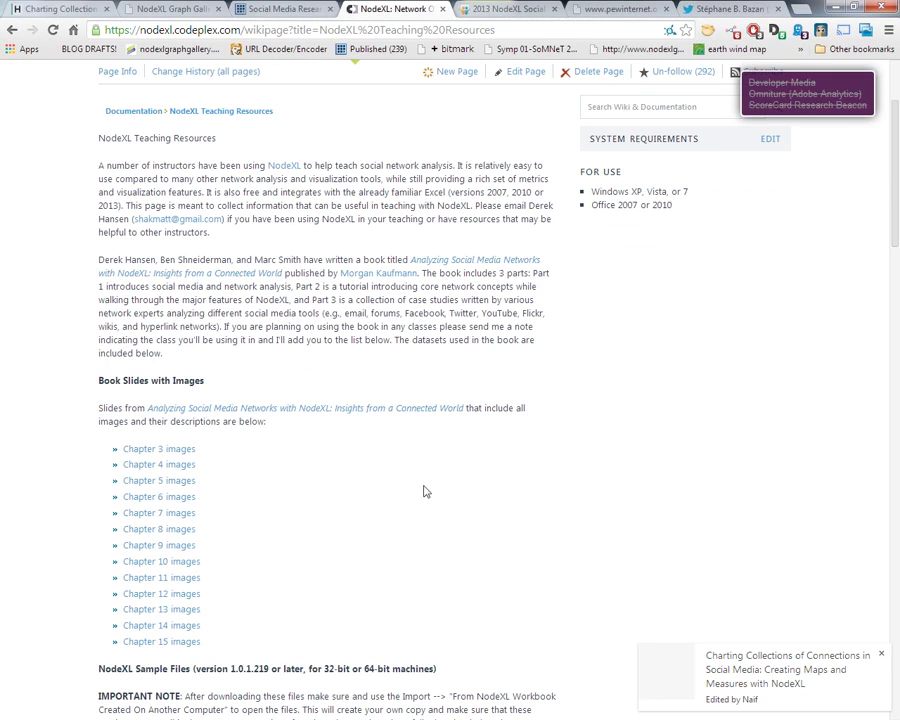
scroll(425, 491, "down", 1)
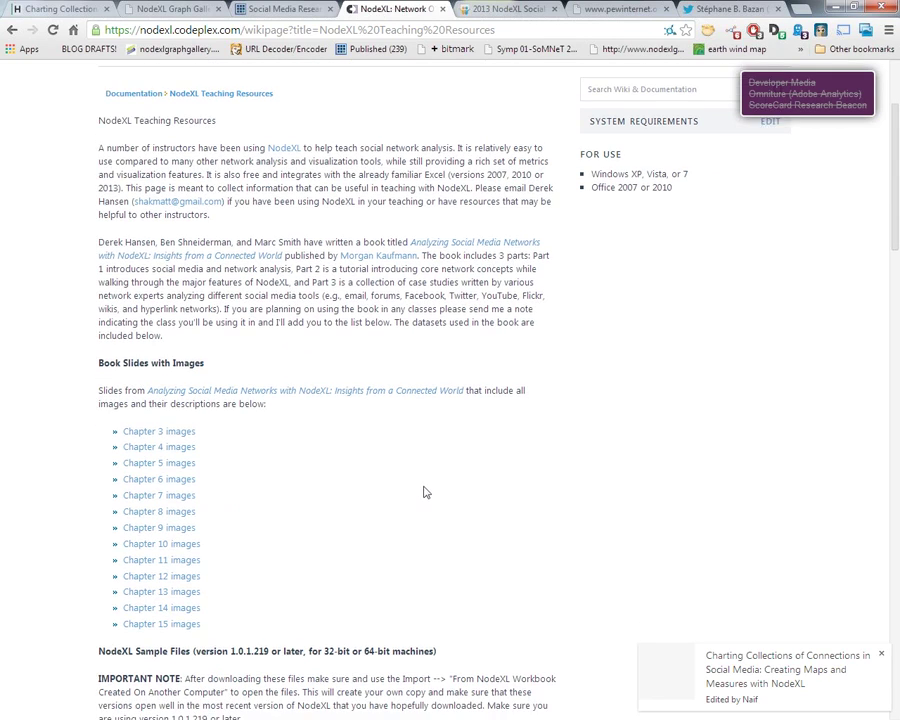
scroll(425, 491, "down", 3)
scroll(422, 498, "down", 2)
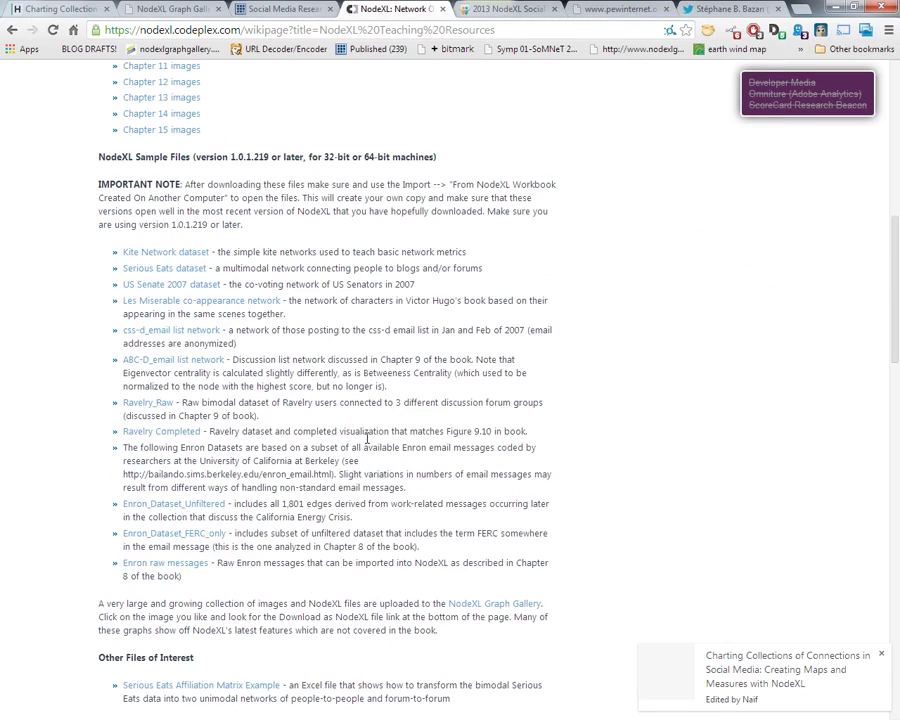
scroll(366, 438, "down", 1)
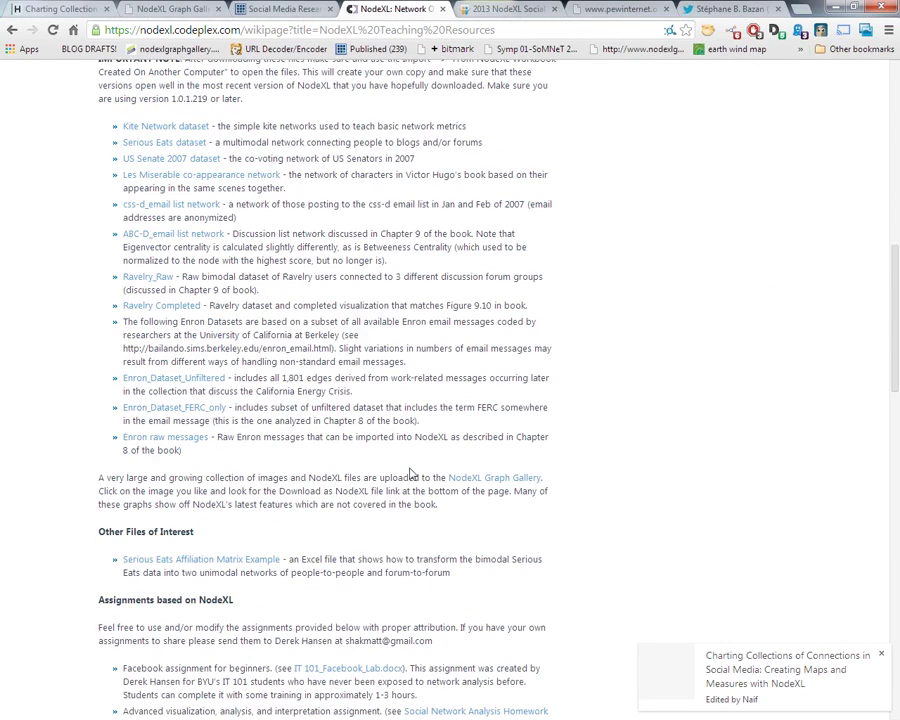
scroll(410, 470, "down", 1)
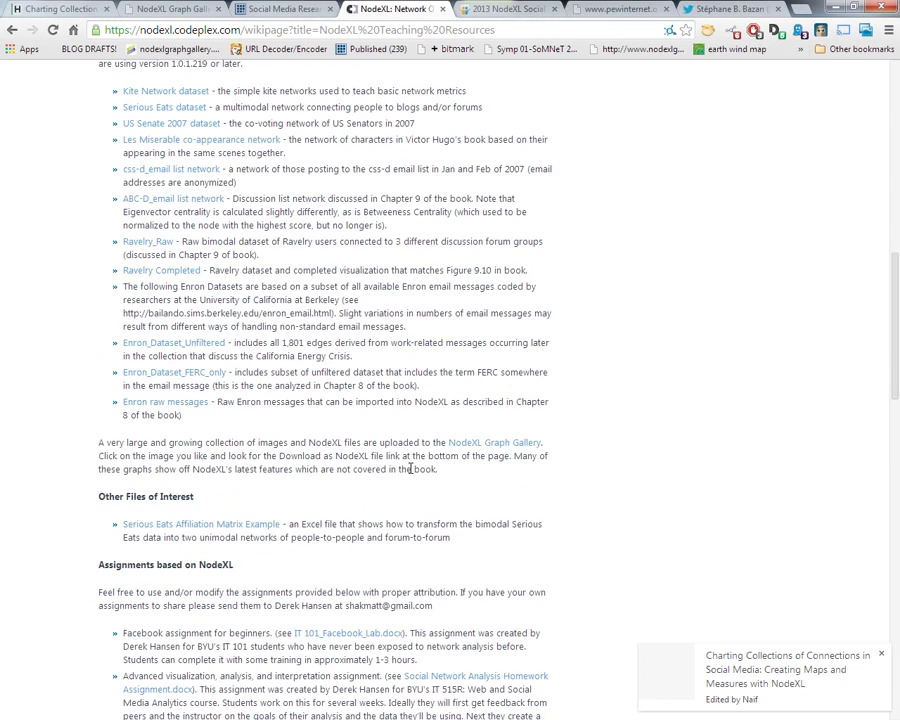
Highlight the "Courses that Use NodeXL" heading and read through the list of courses below it
scroll(410, 468, "down", 5)
left_click_drag(103, 274, 420, 286)
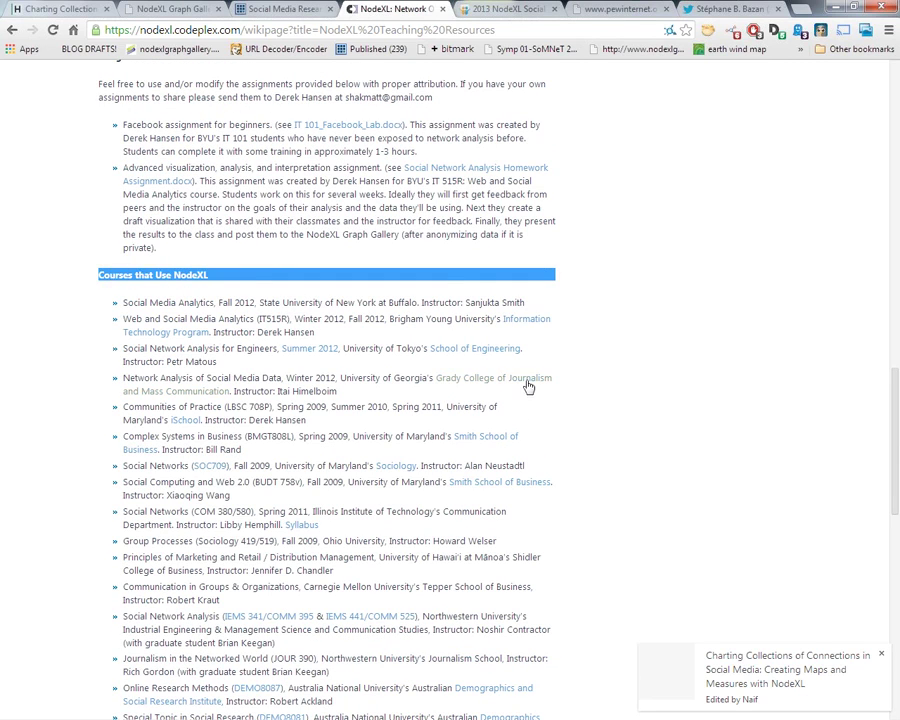
scroll(521, 380, "down", 1)
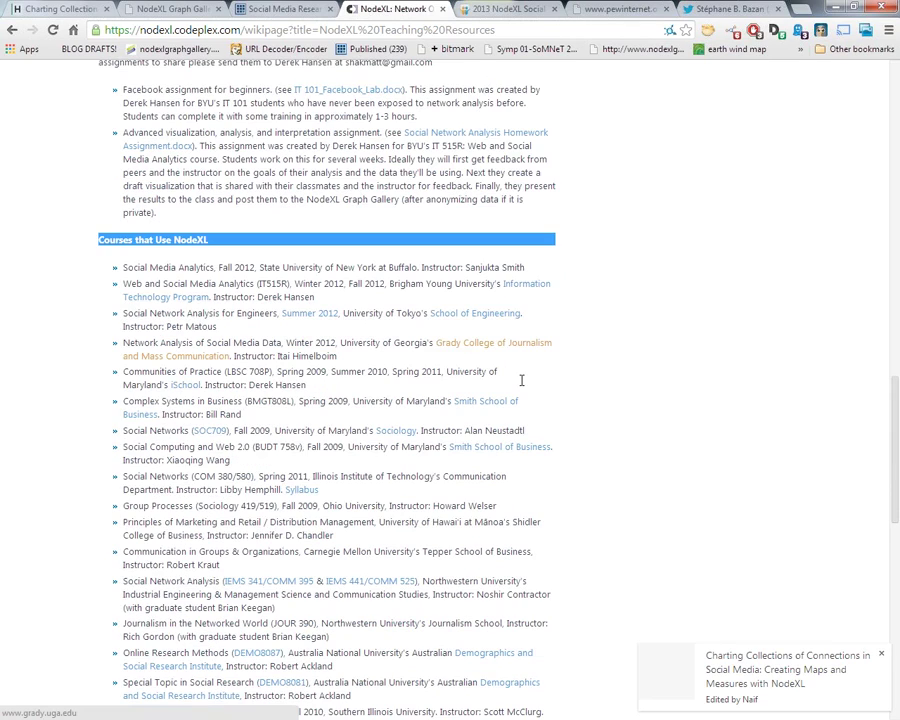
scroll(521, 380, "down", 1)
scroll(521, 383, "down", 2)
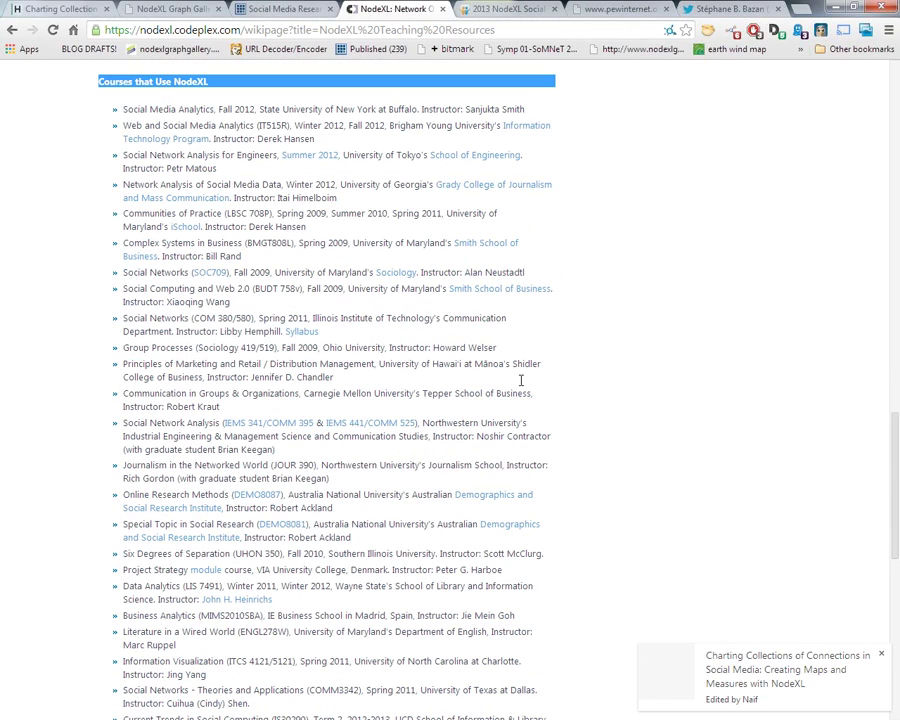
scroll(520, 380, "down", 2)
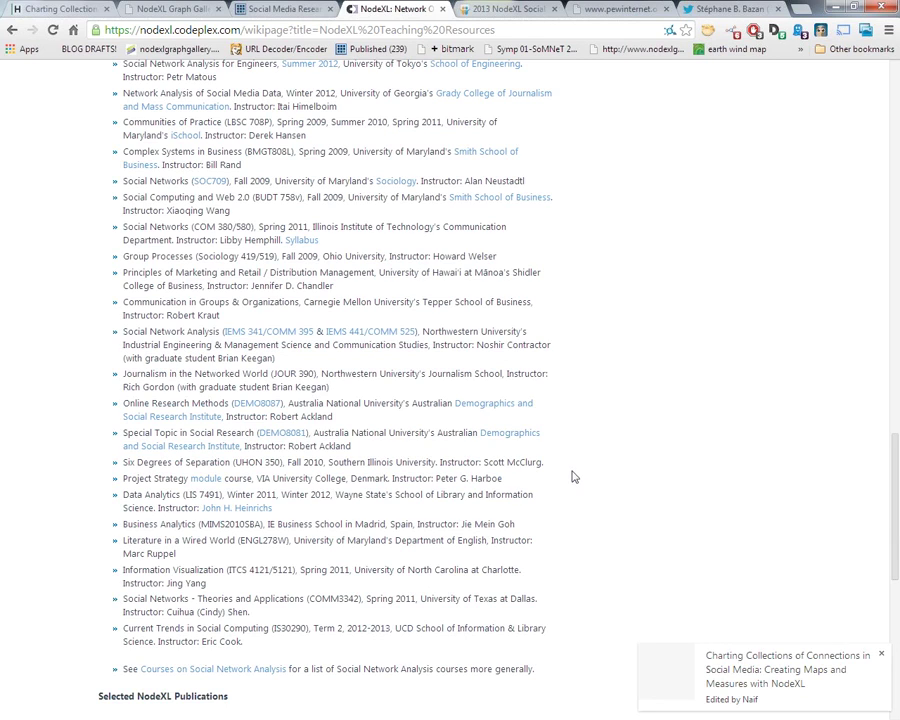
Return to the NodeXL project home page and open the available plug-ins page linked from the NodeXL Features list
scroll(573, 477, "up", 1)
scroll(573, 477, "up", 15)
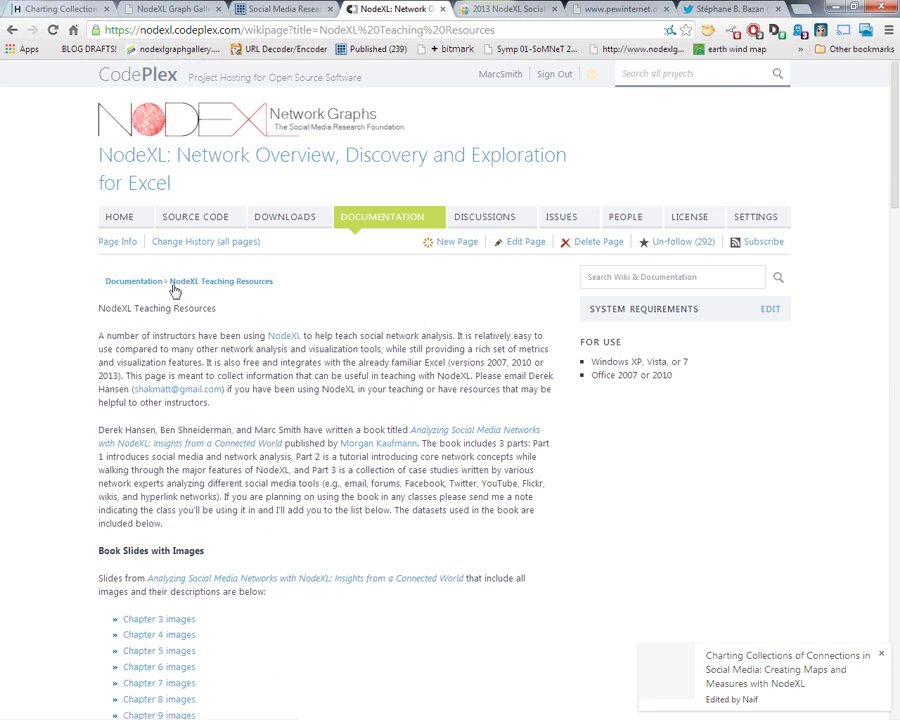
left_click(125, 220)
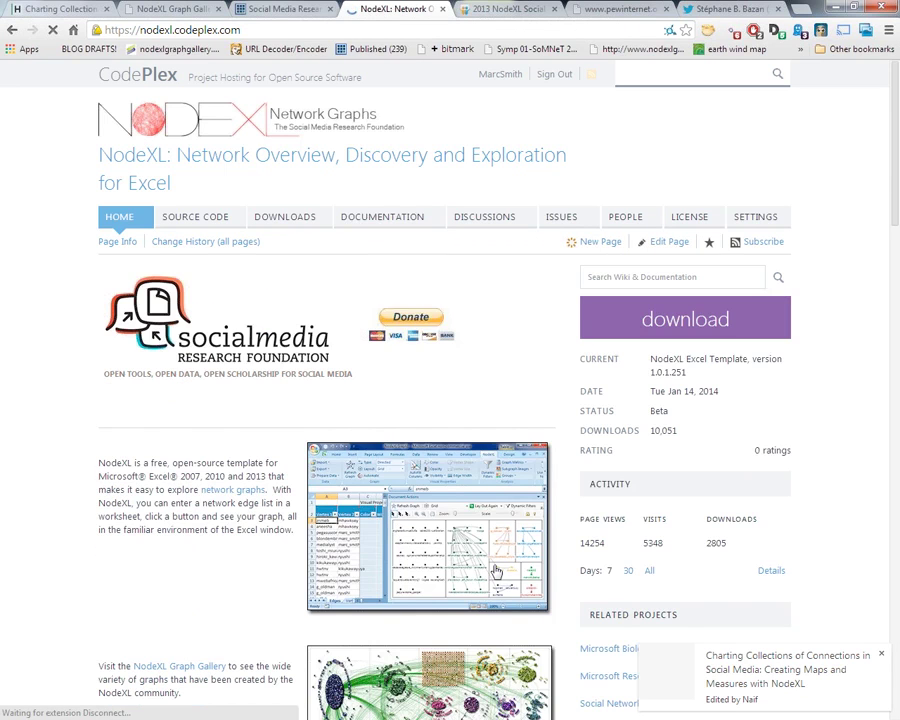
scroll(495, 572, "down", 3)
scroll(493, 568, "down", 10)
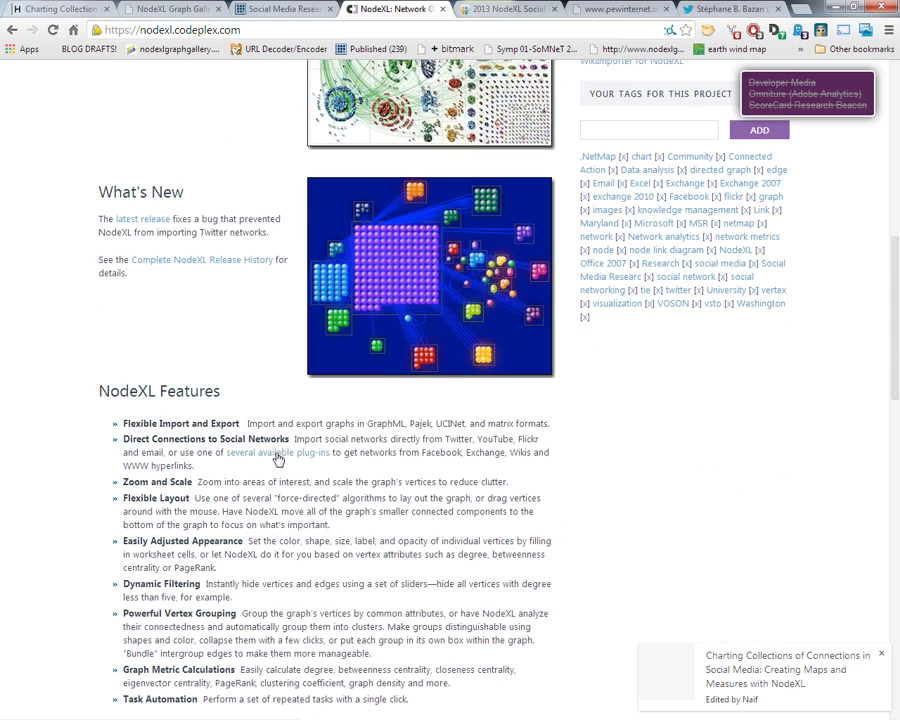
left_click(277, 453)
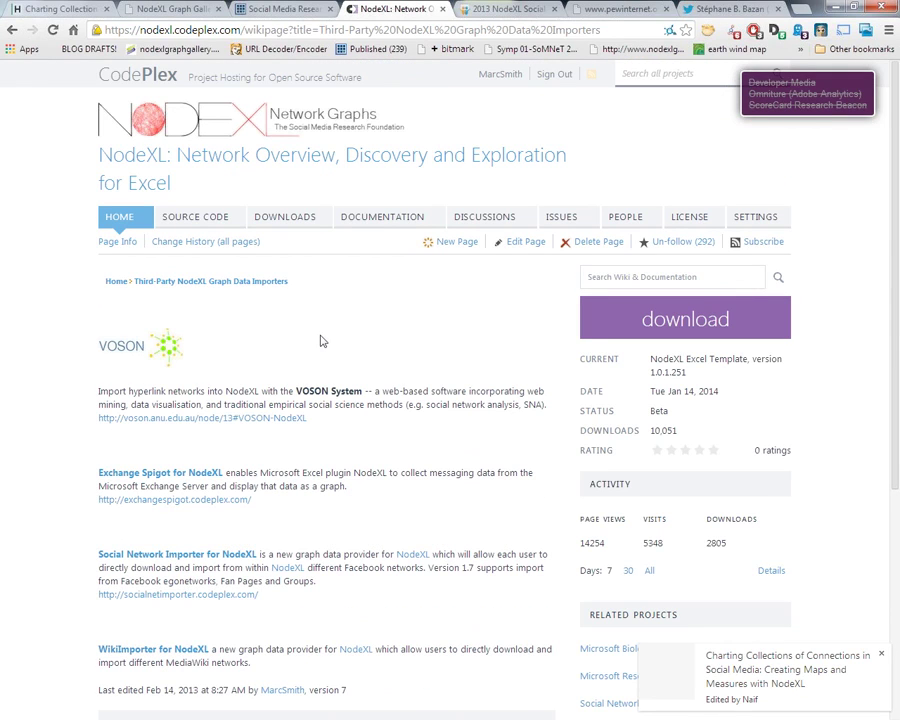
Examine the third-party graph data importers, including VOSON, Exchange Spigot, Social Network Importer and WikiImporter, highlighting entries along the way
scroll(321, 341, "down", 3)
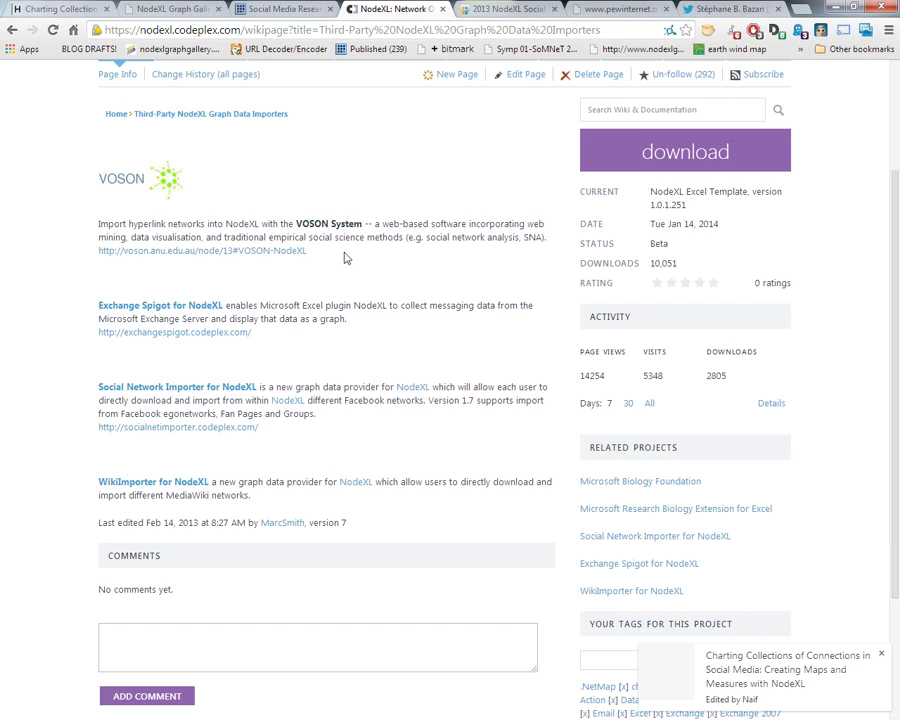
left_click_drag(284, 318, 284, 306)
left_click(370, 350)
left_click_drag(297, 436, 98, 370)
left_click(404, 451)
scroll(374, 457, "down", 1)
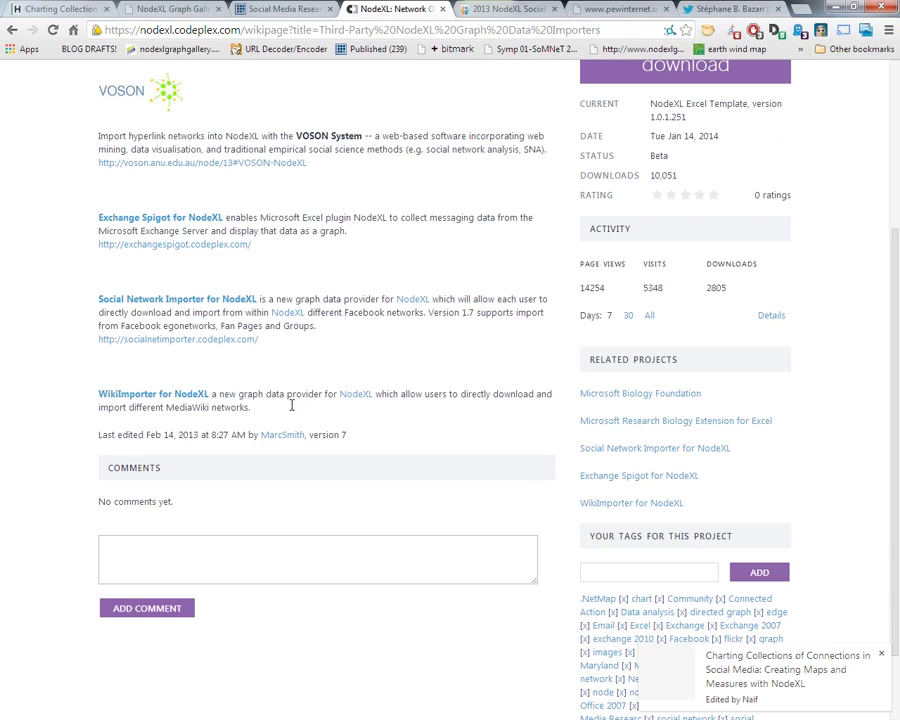
left_click_drag(293, 404, 281, 394)
left_click(281, 420)
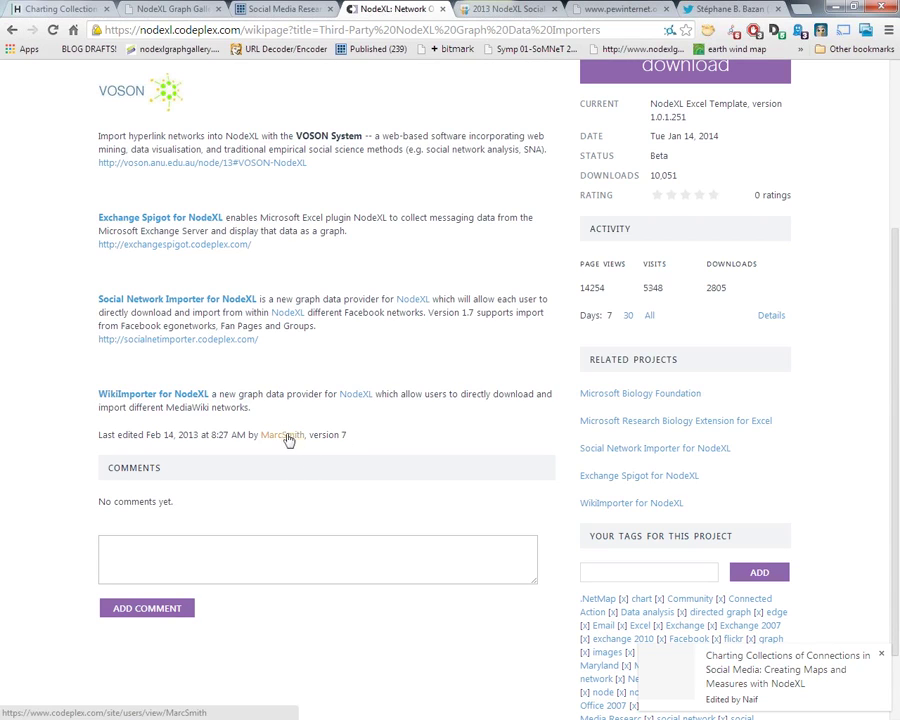
double_click(222, 325)
left_click(362, 350)
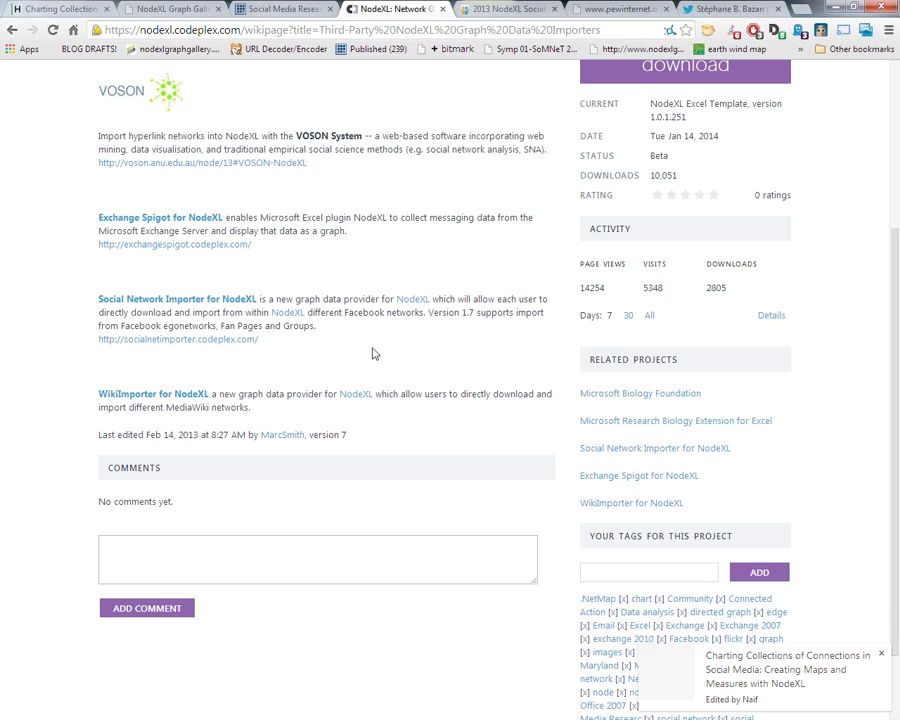
scroll(380, 357, "up", 3)
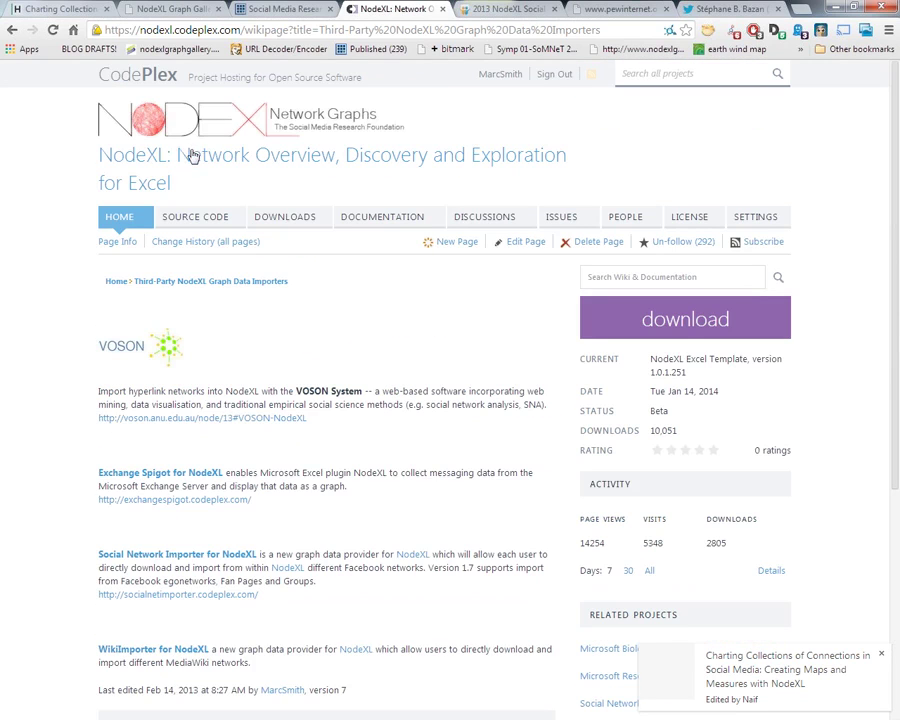
View the Social Media Research Foundation home page, and search the NodeXL Graph Gallery for "sna"
left_click(280, 10)
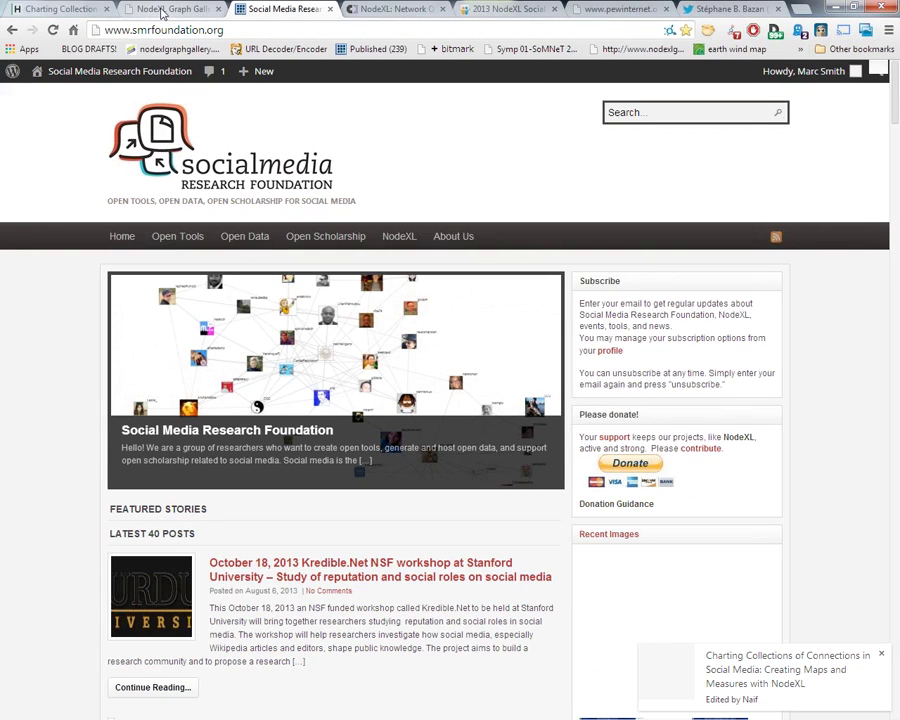
left_click(163, 10)
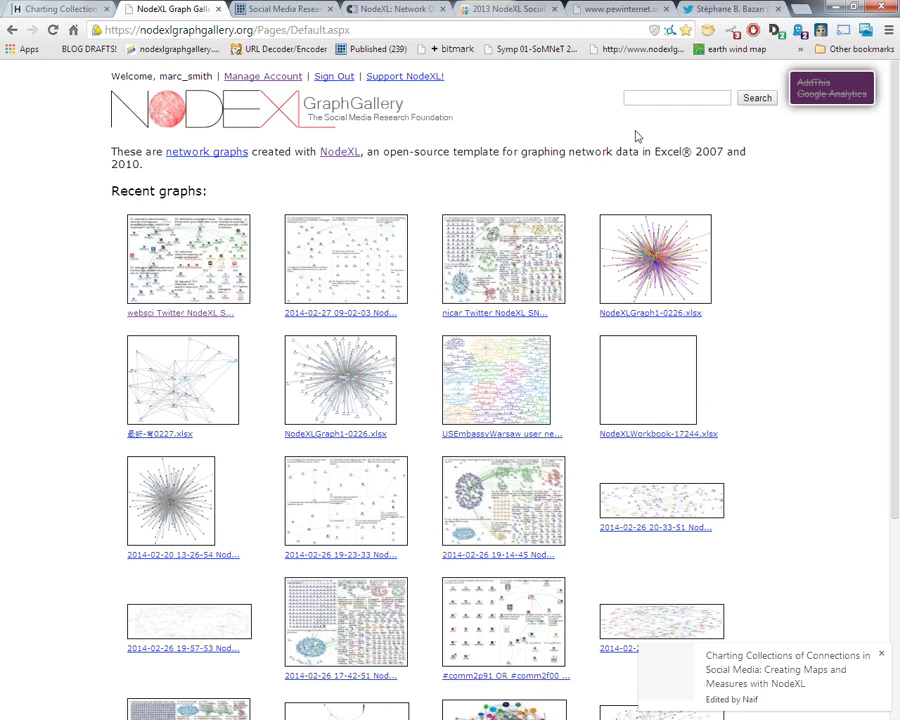
left_click(646, 100)
type("sna")
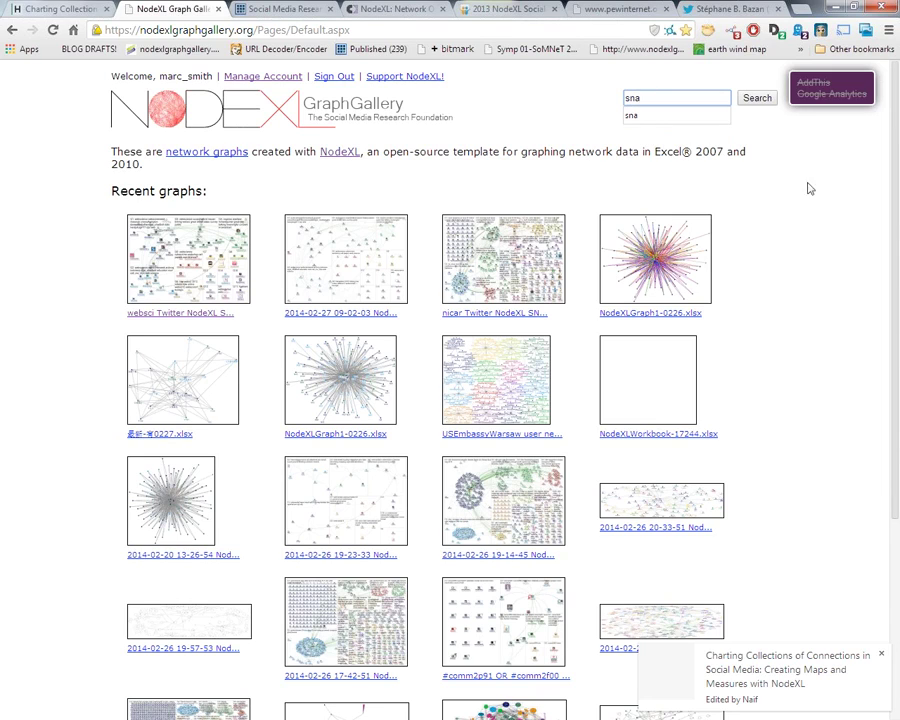
key("Return")
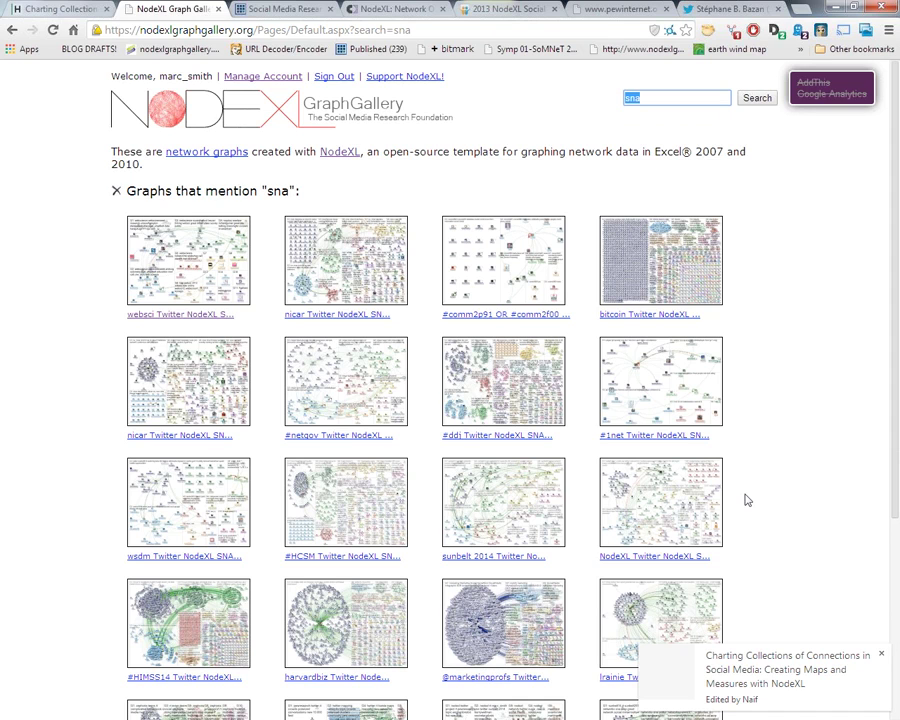
Browse the gallery graphs that mention "sna", and switch to the Hackpad notes to view the session's questions
scroll(745, 500, "down", 1)
scroll(750, 520, "down", 3)
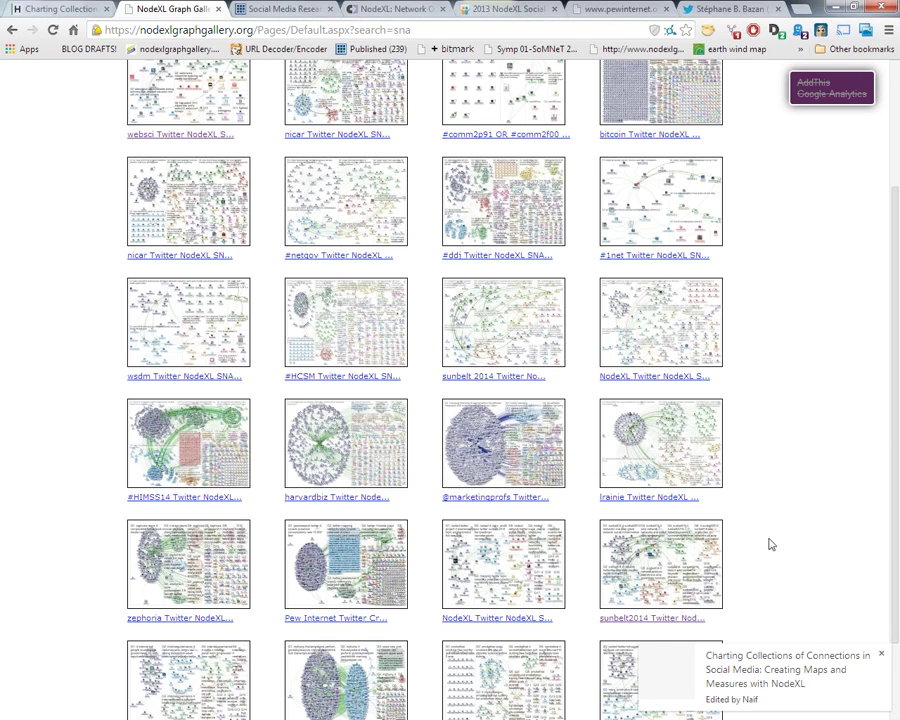
scroll(771, 544, "down", 1)
scroll(771, 544, "down", 1)
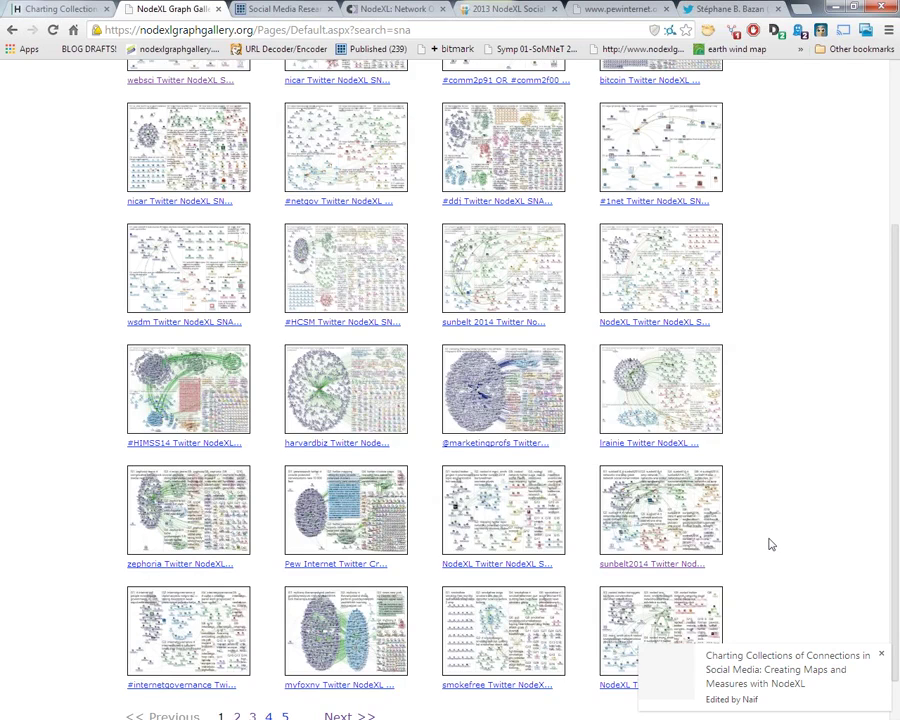
scroll(771, 544, "up", 5)
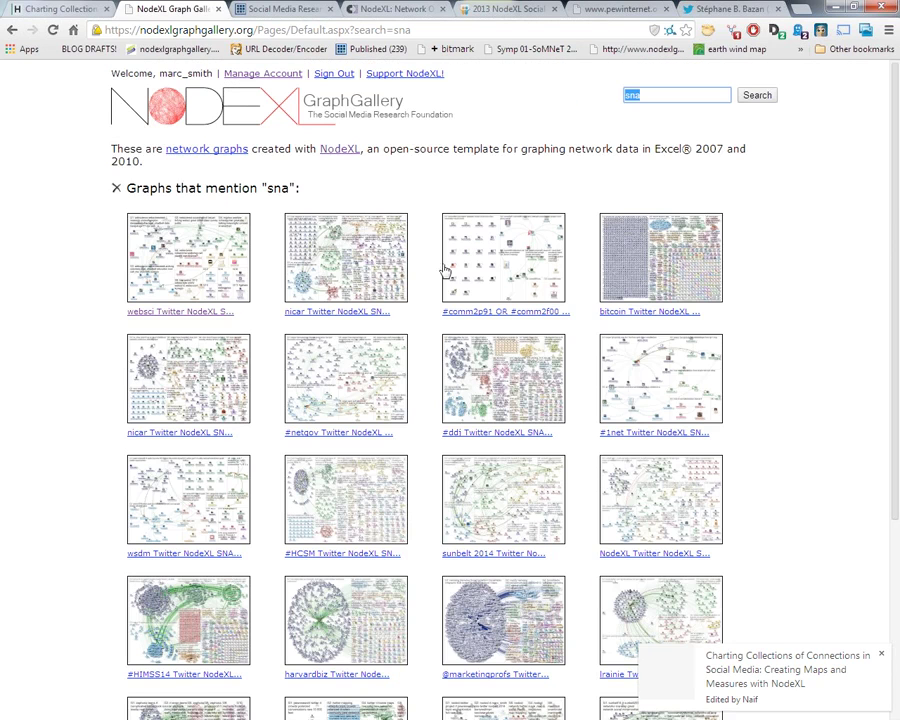
left_click(35, 9)
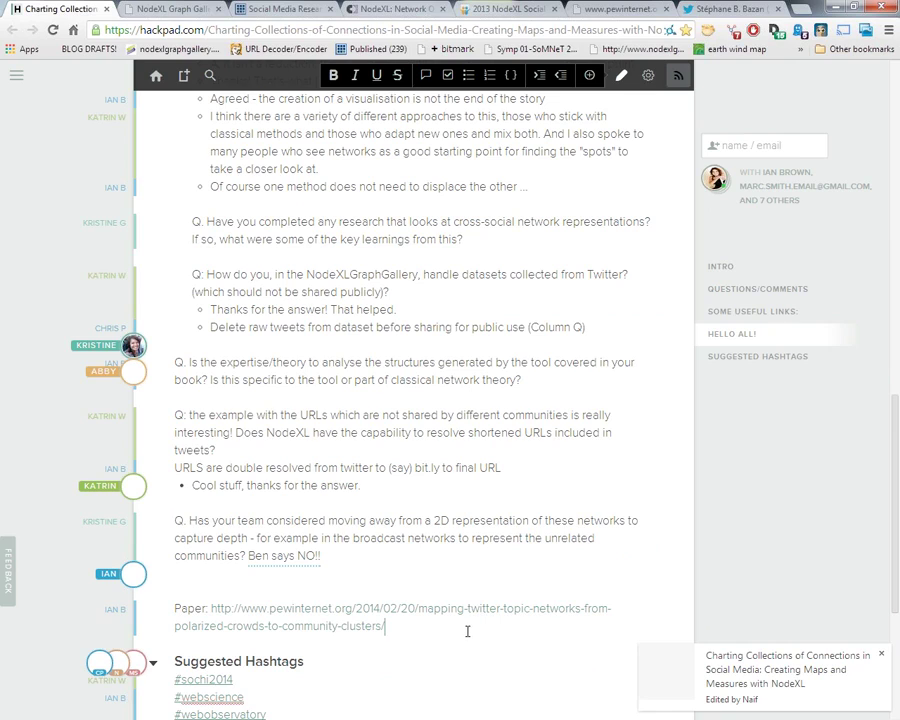